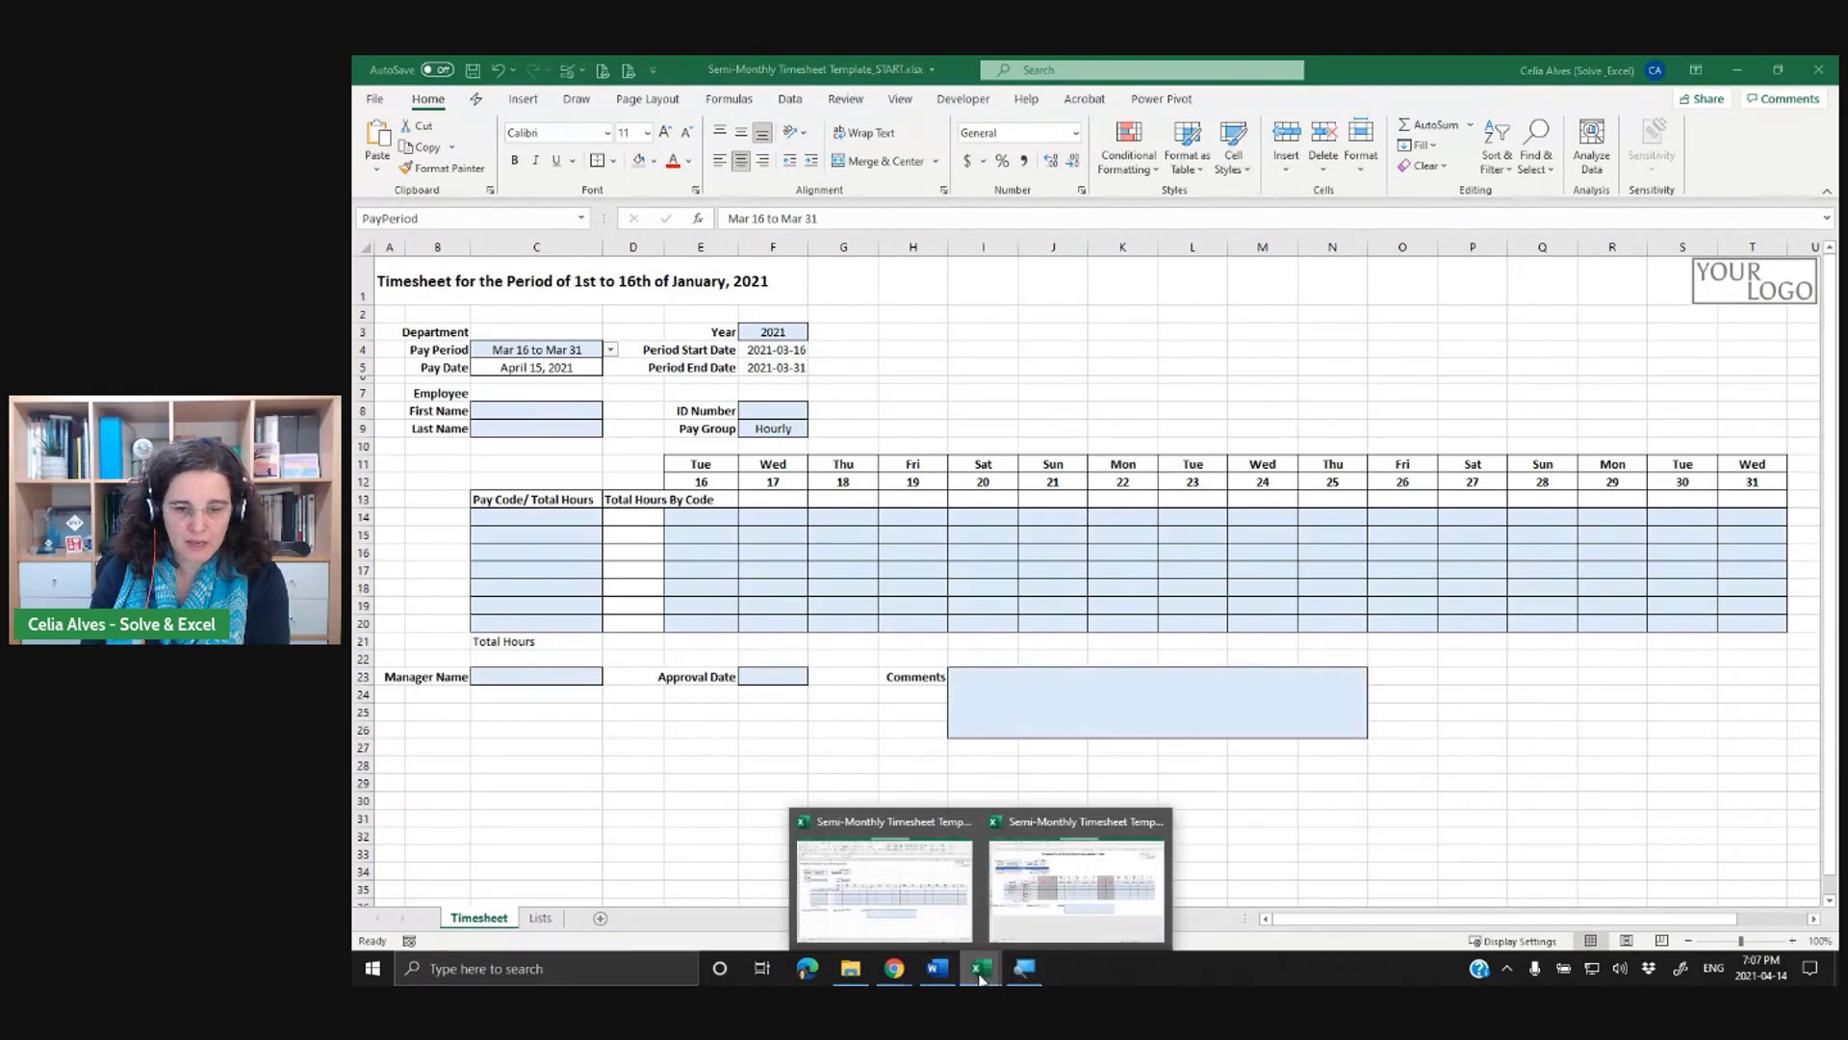
Step: In the timesheet workbook, select the day grid from E11 and start a new conditional formatting rule
click(1075, 899)
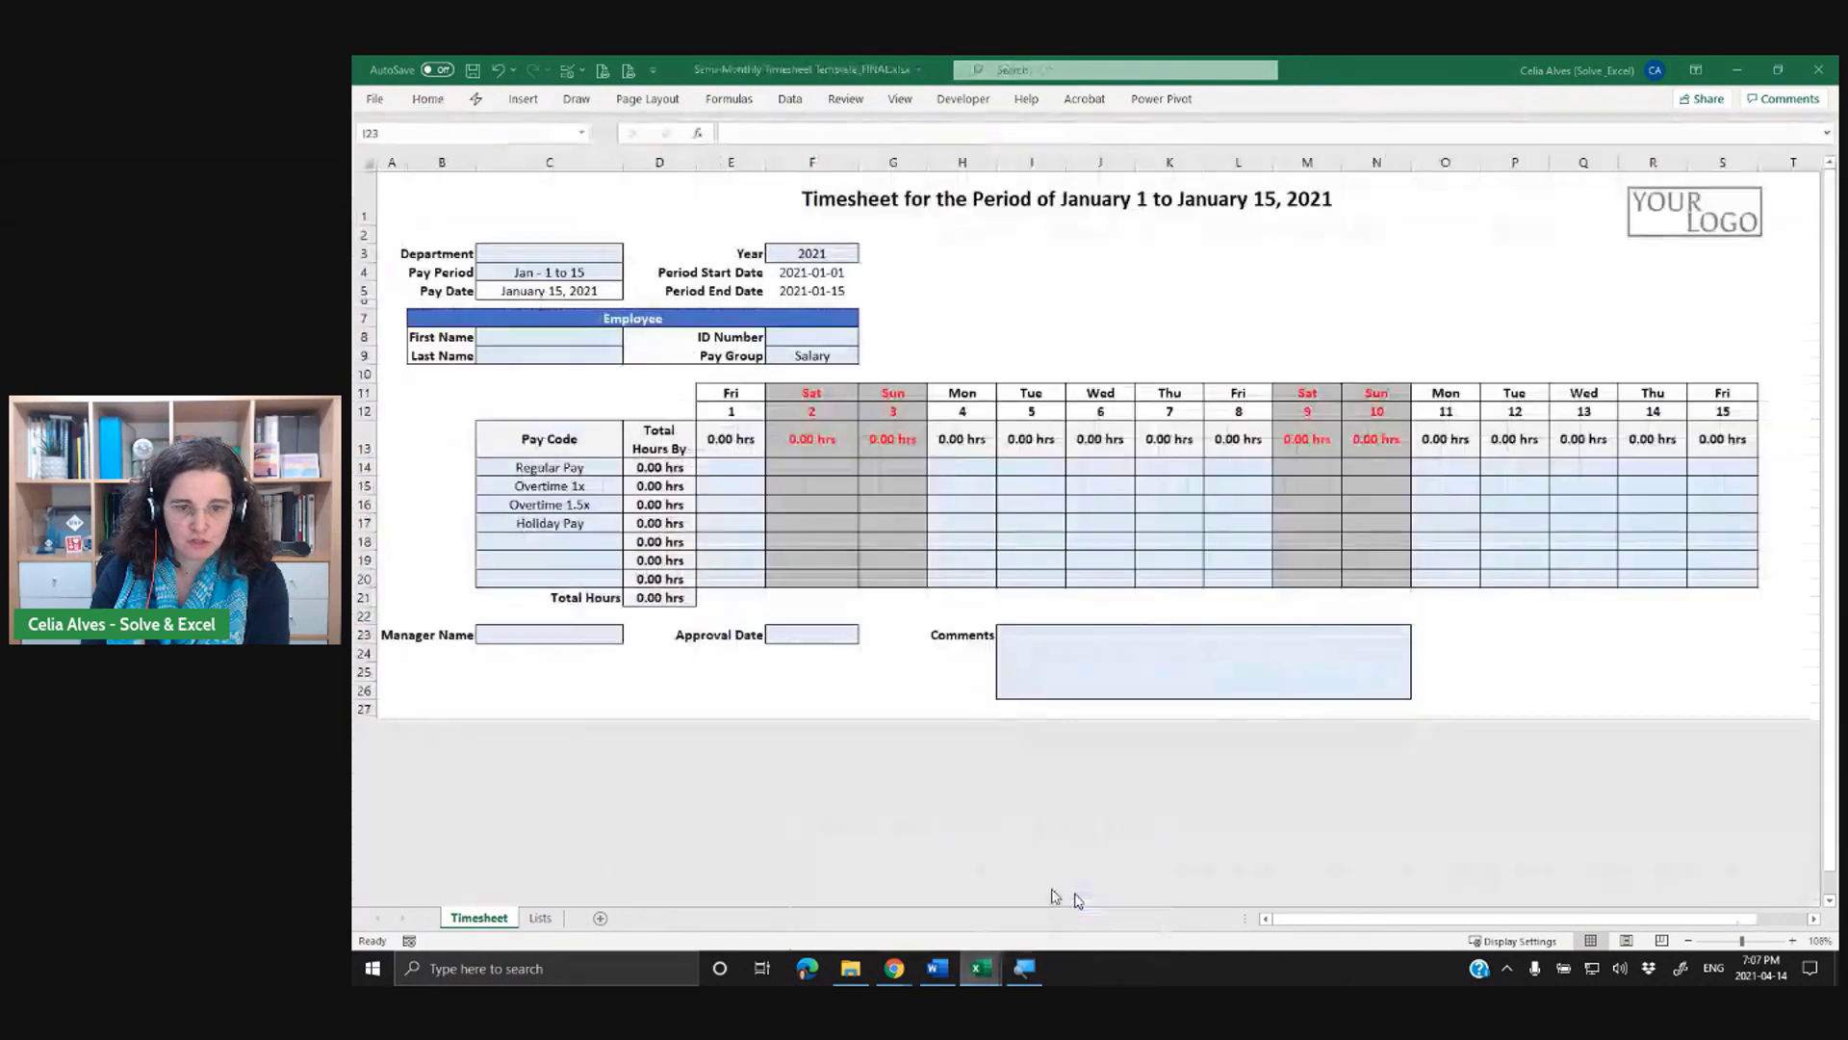
click(819, 395)
drag(818, 394, 895, 573)
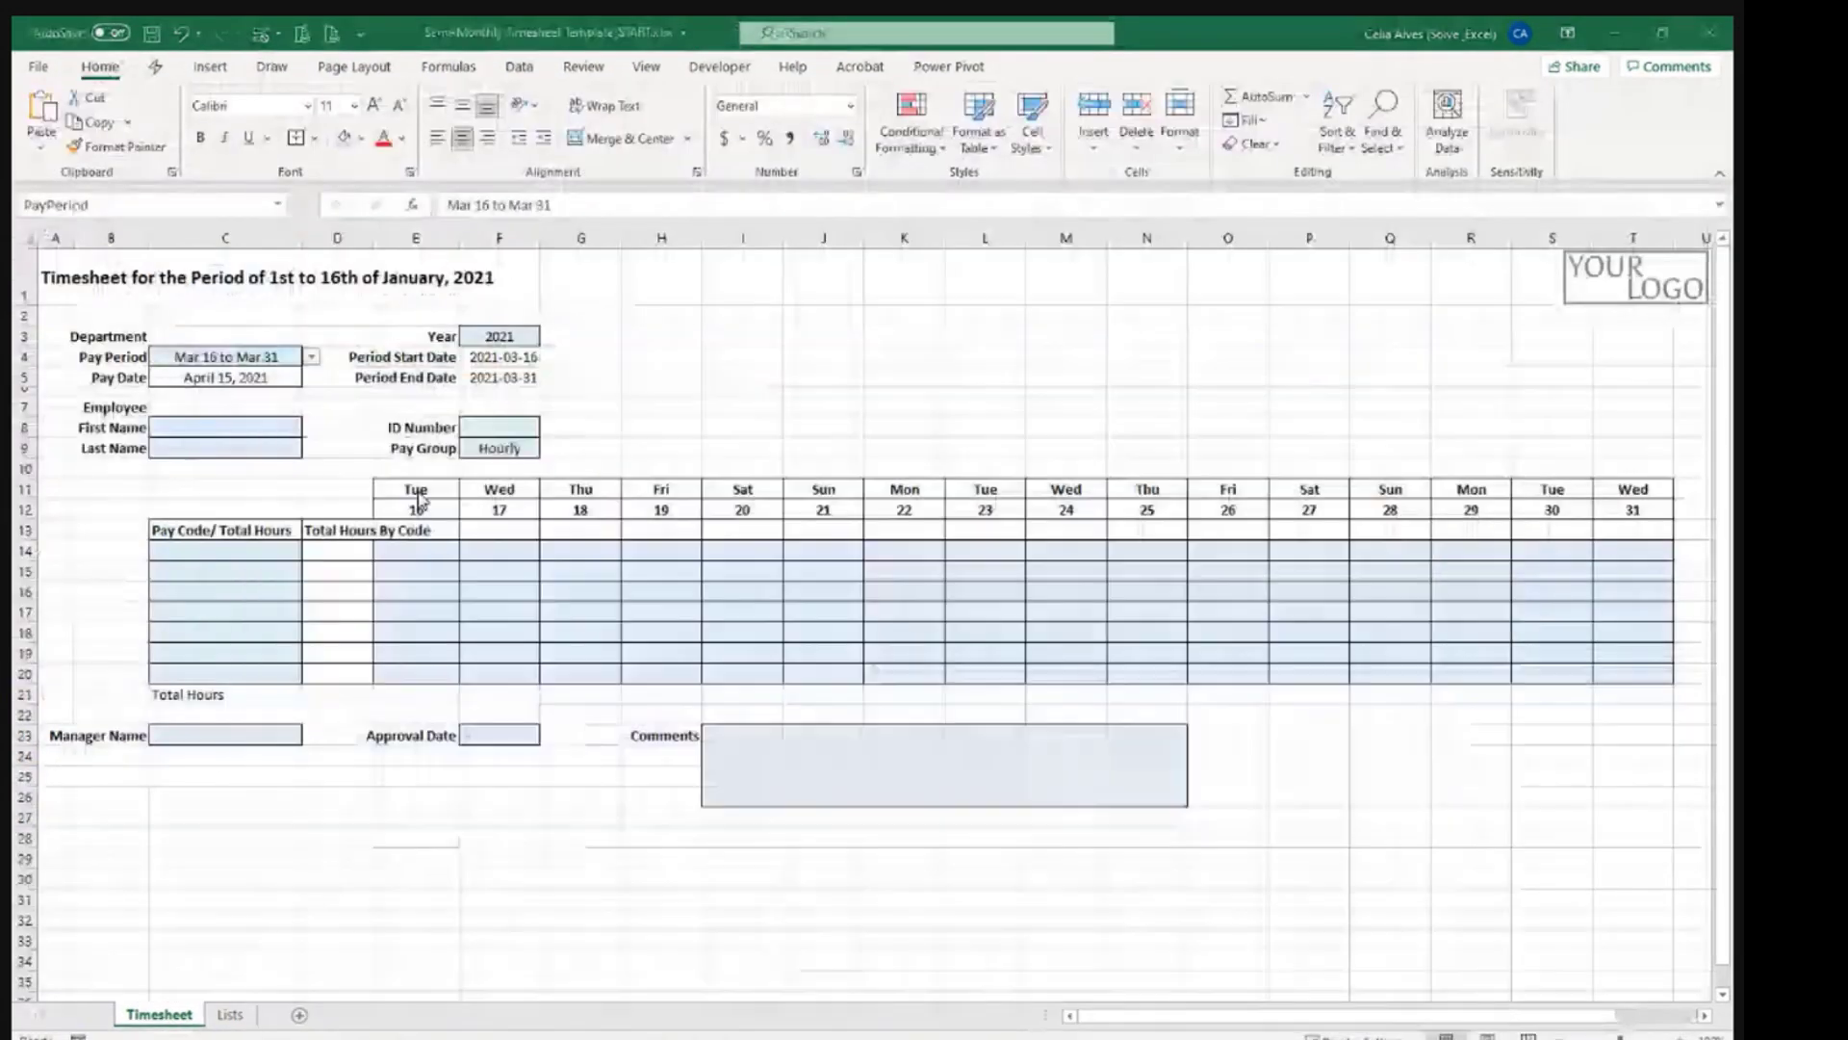
mouse_move(419, 498)
mouse_down()
mouse_move(1624, 653)
mouse_move(1626, 673)
mouse_up()
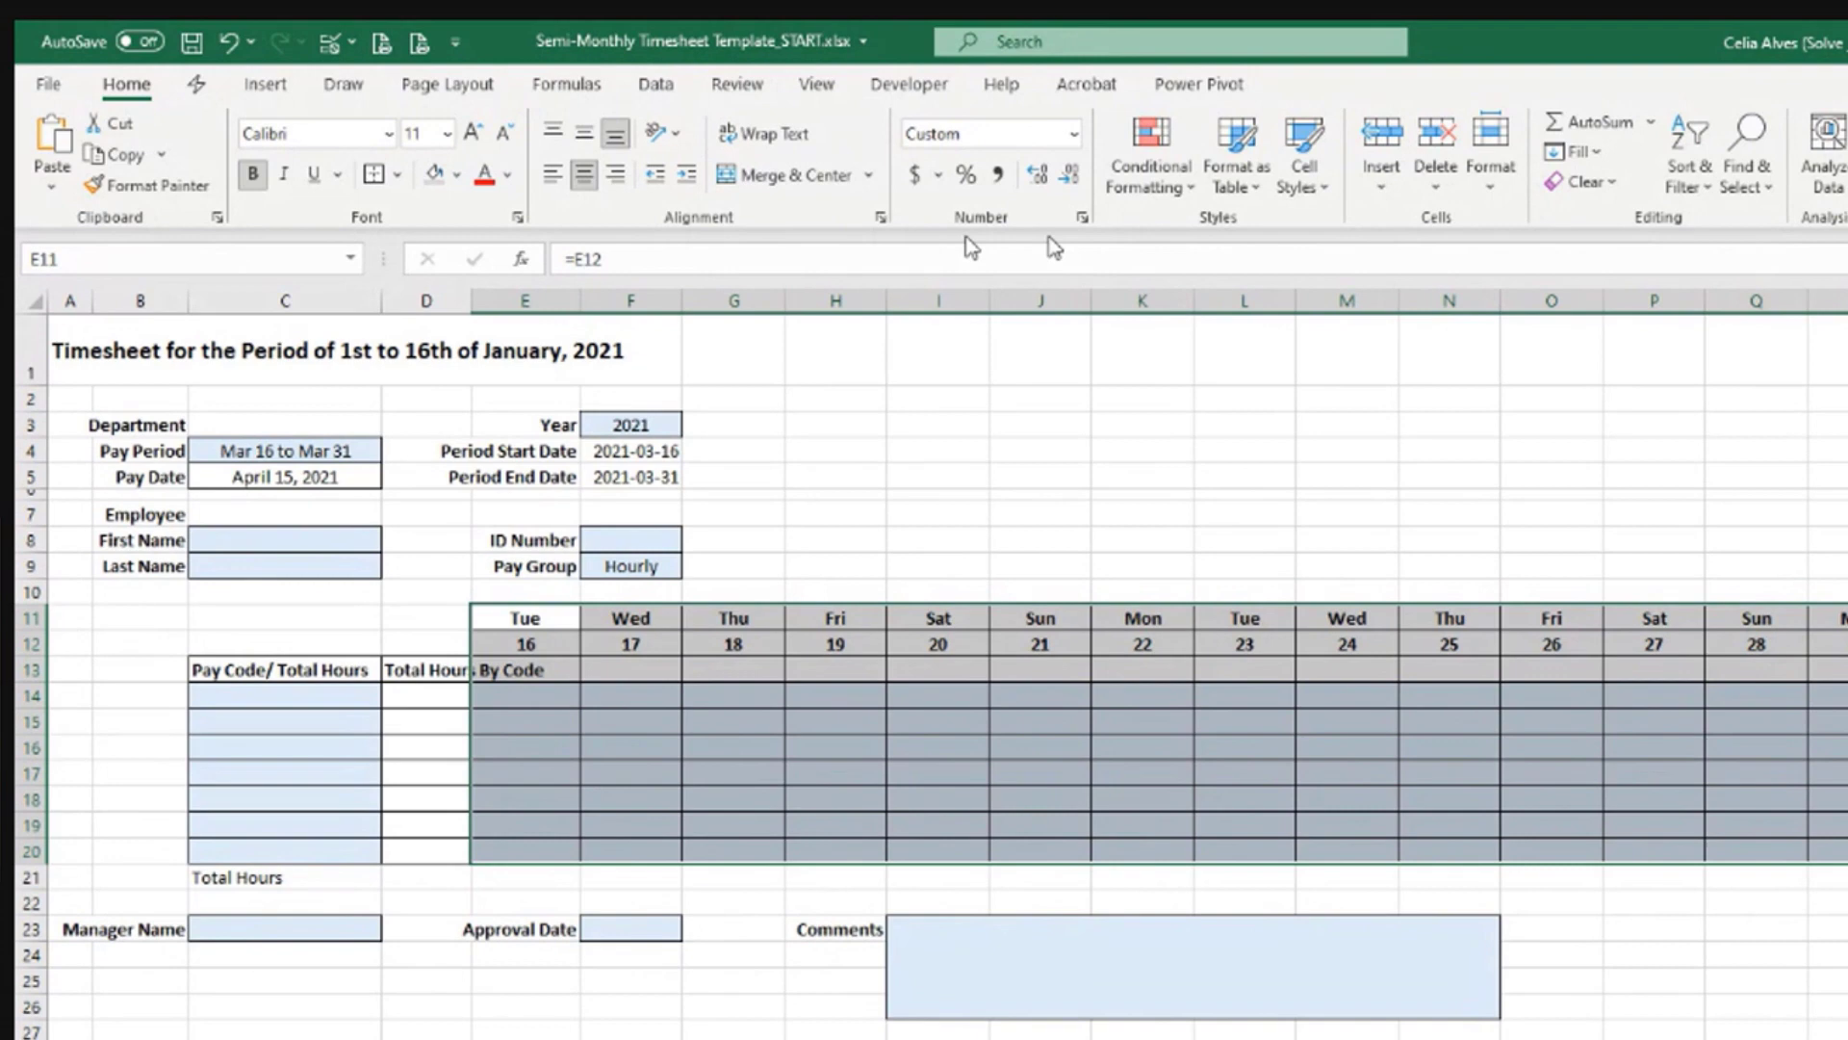
click(1160, 180)
mouse_move(1219, 430)
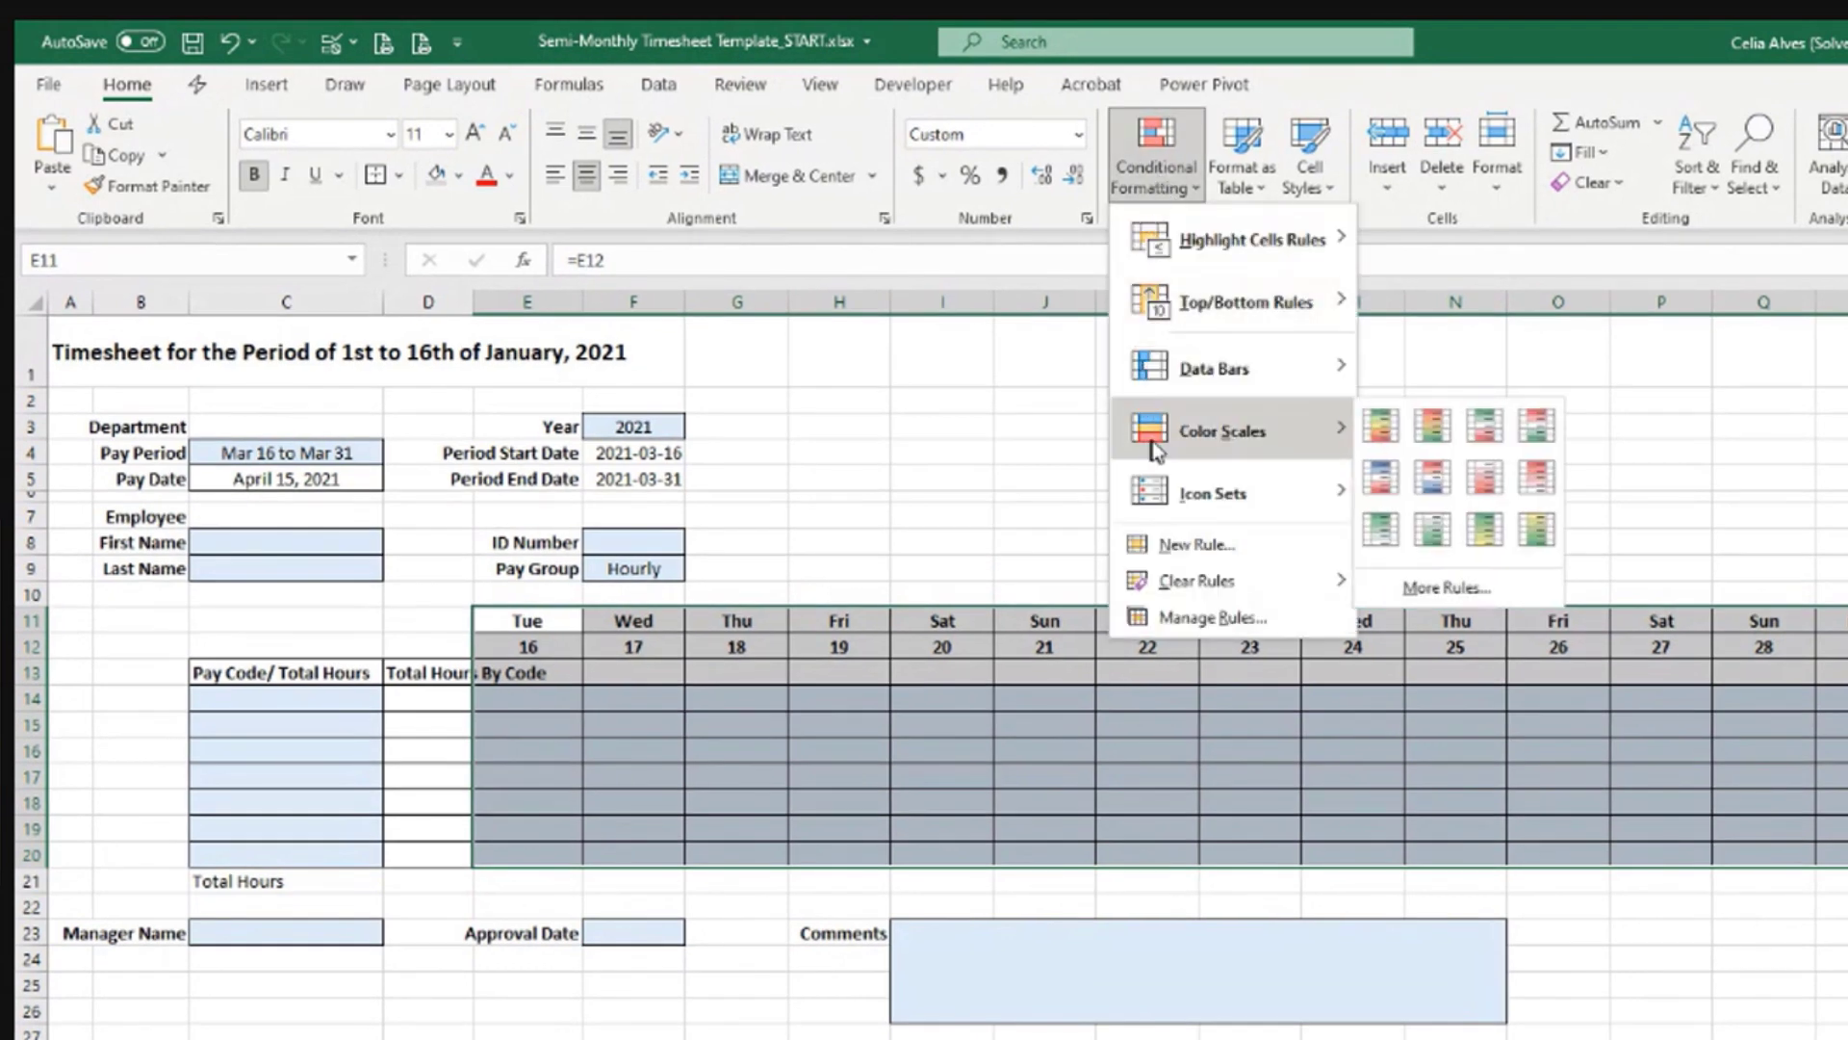
click(1194, 546)
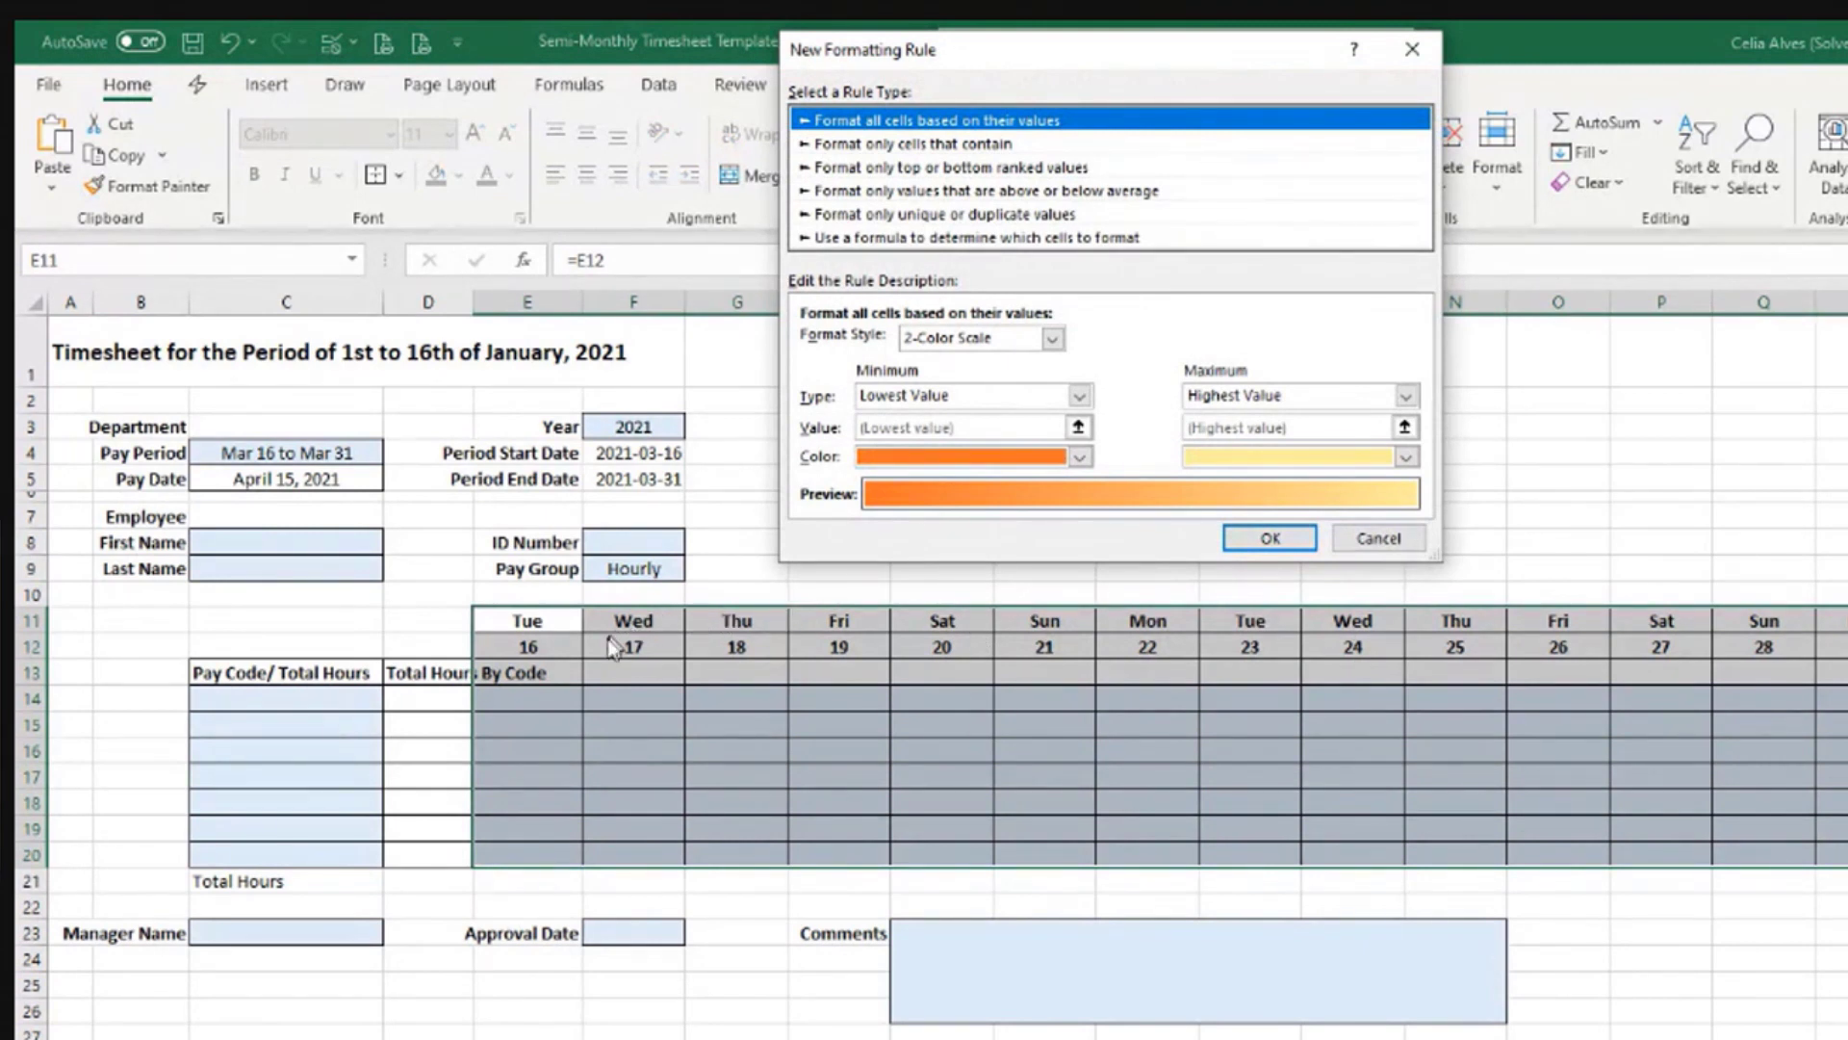
Step: Use a formula rule testing =TEXT(E$11,"ddd")="Sat", with E11's column reference made relative
click(946, 238)
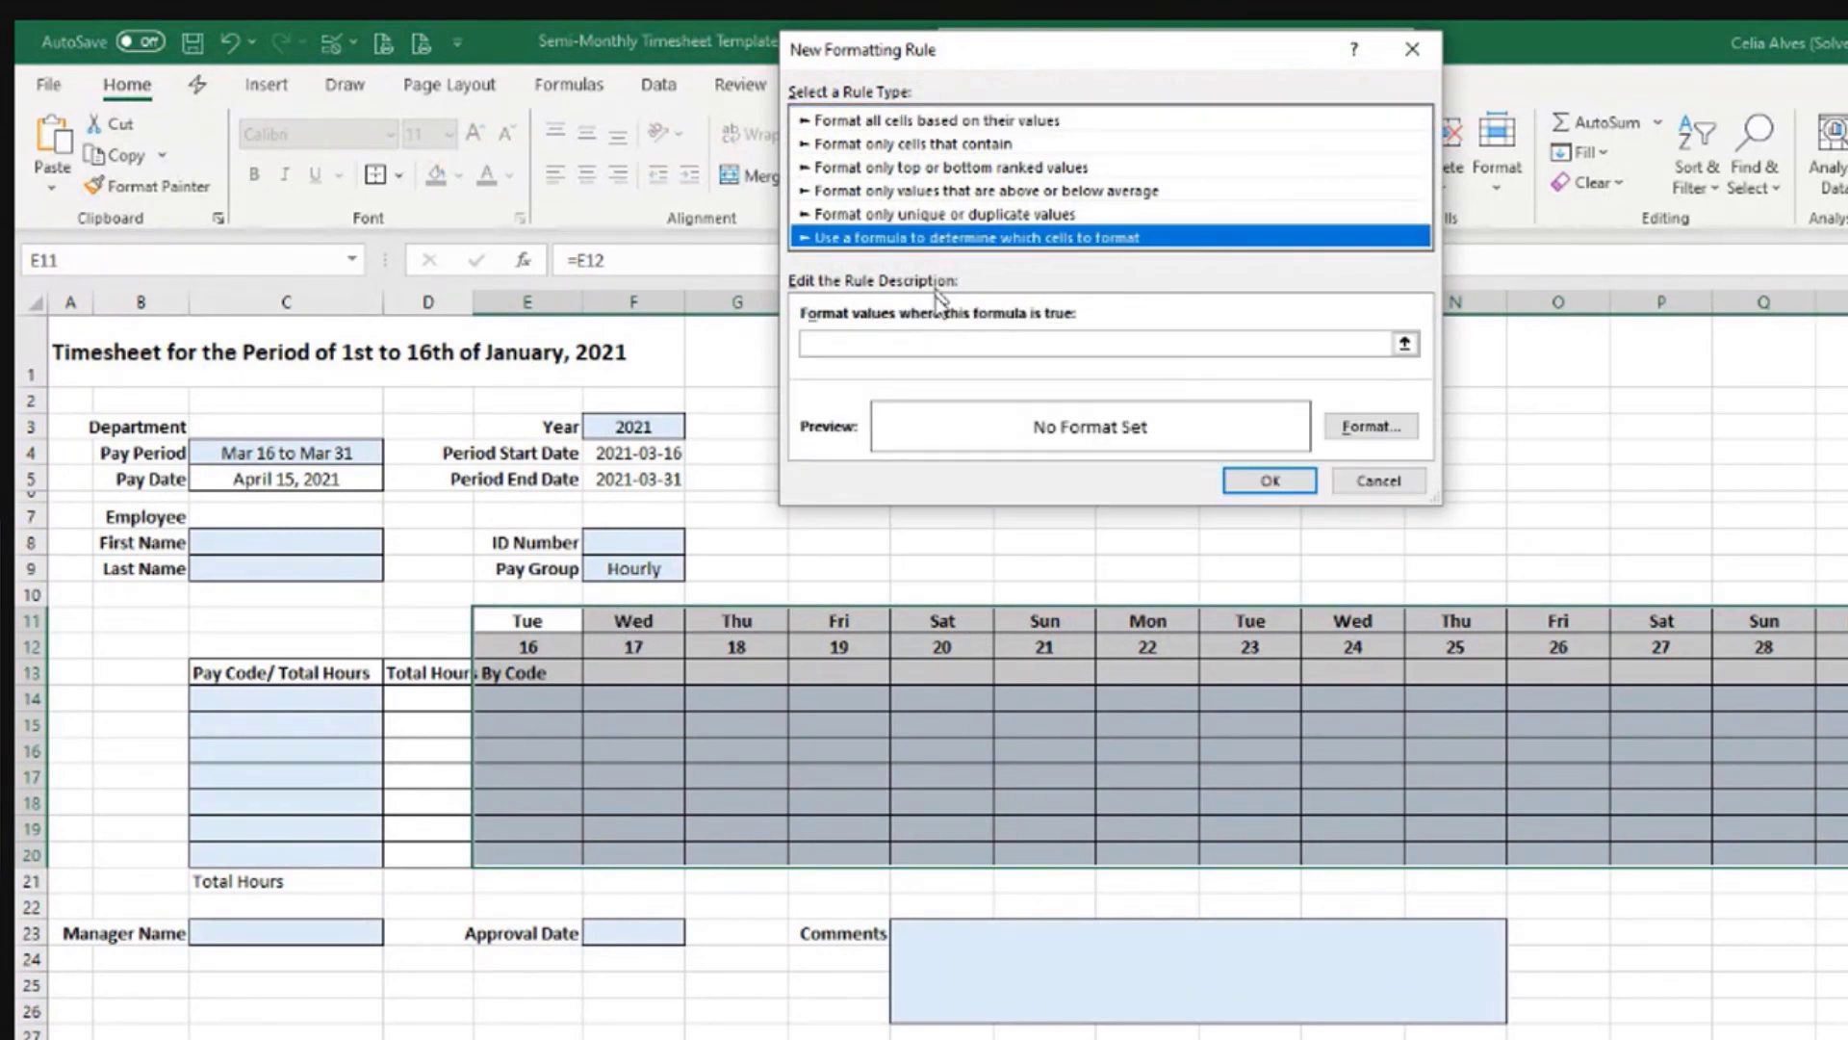
click(933, 341)
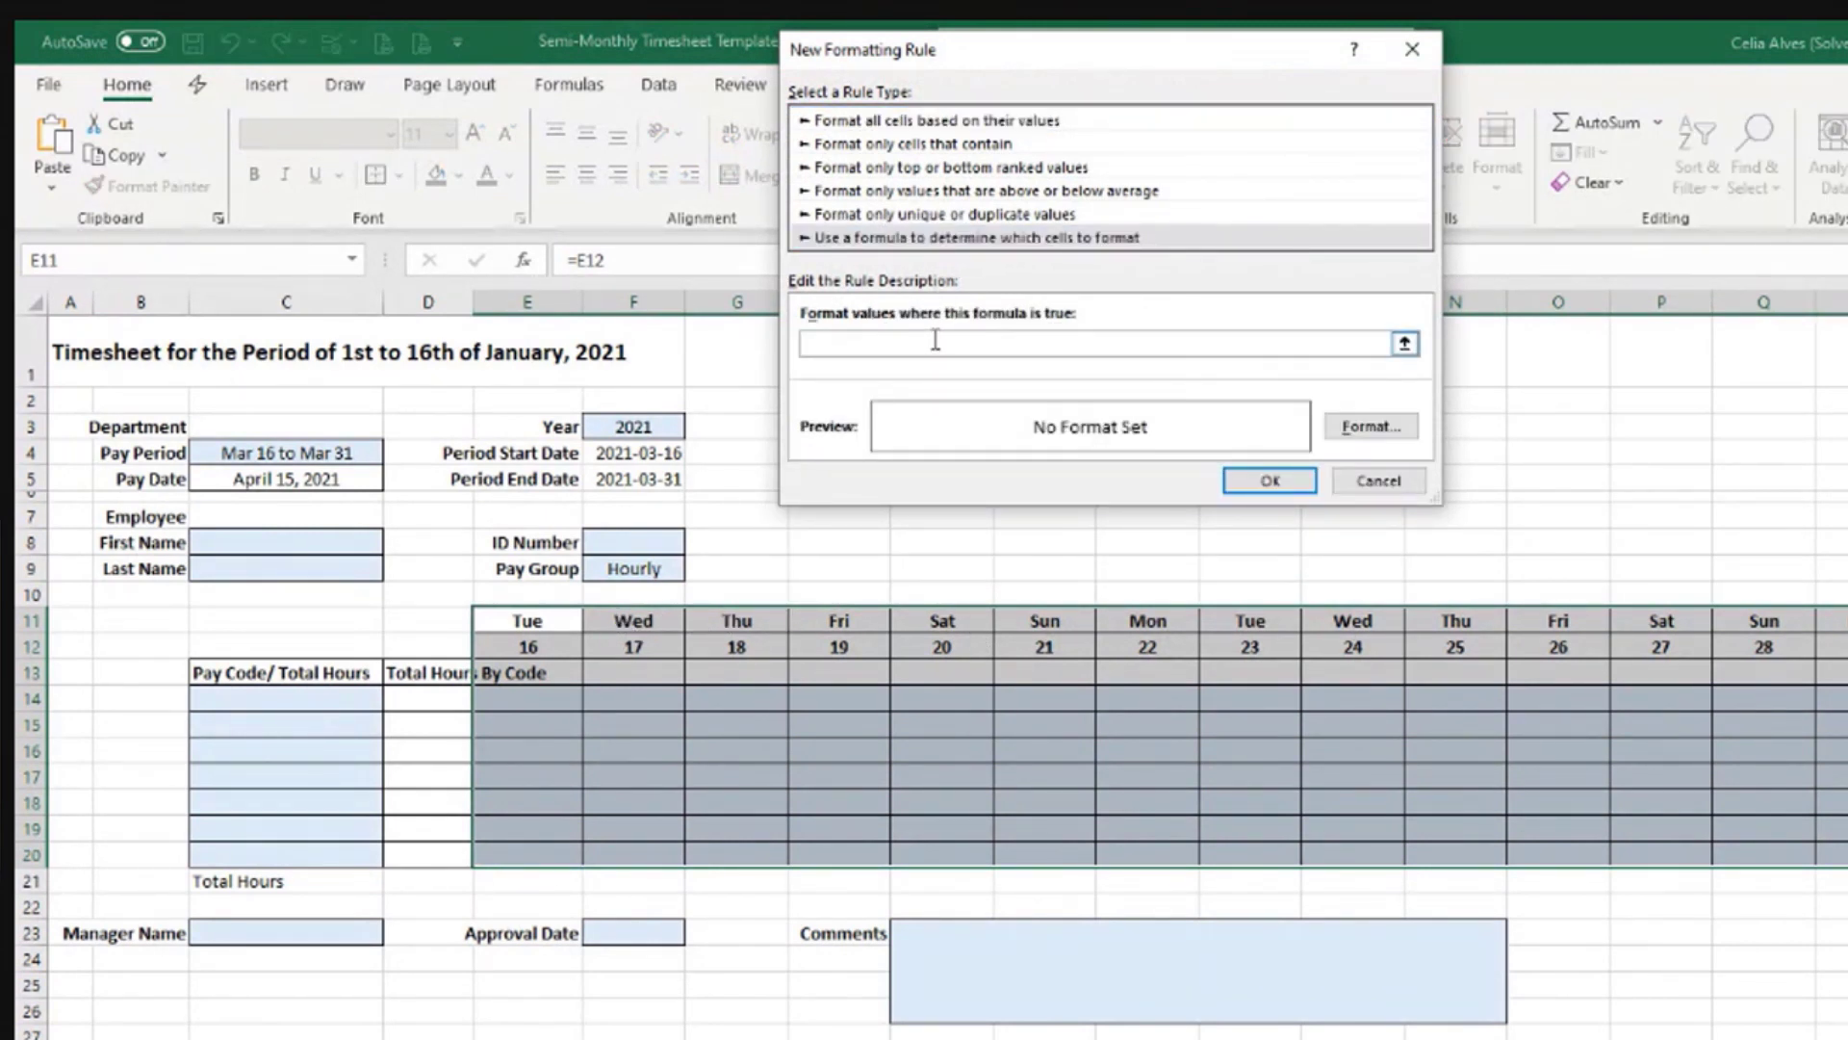
text(=)
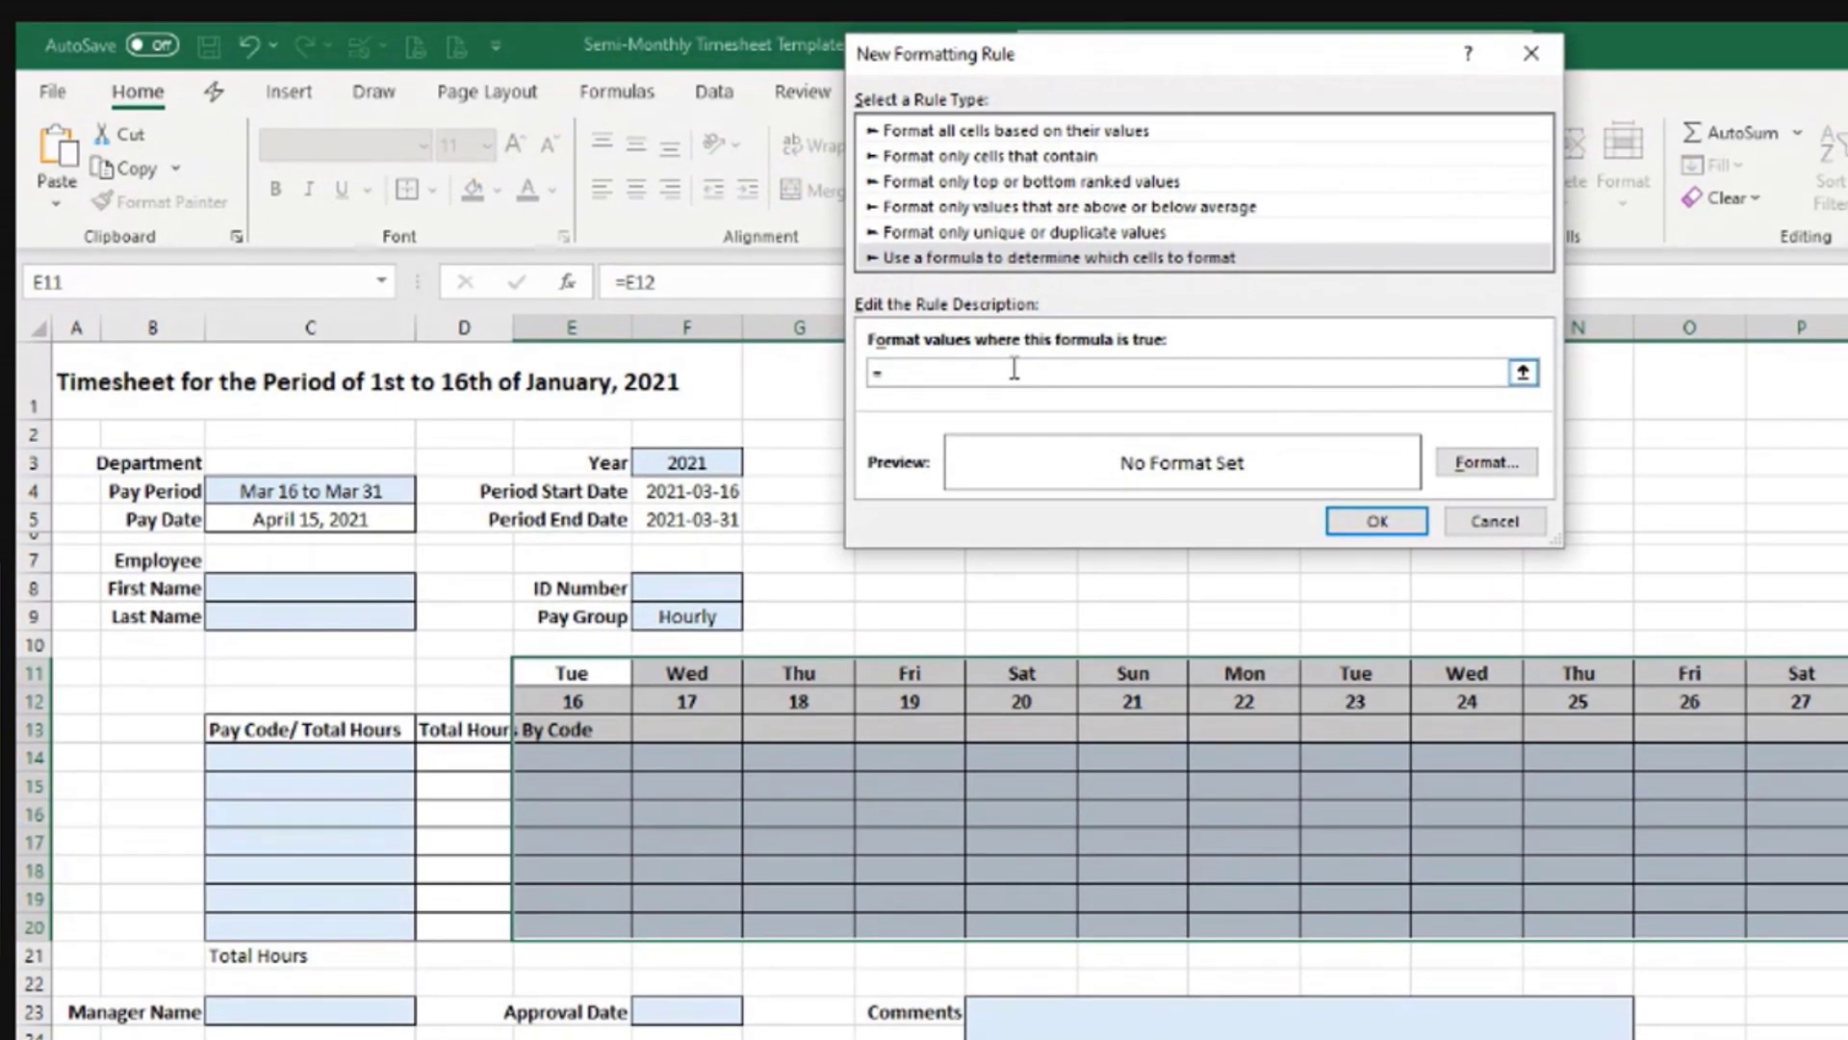
text(TEXT()
click(572, 669)
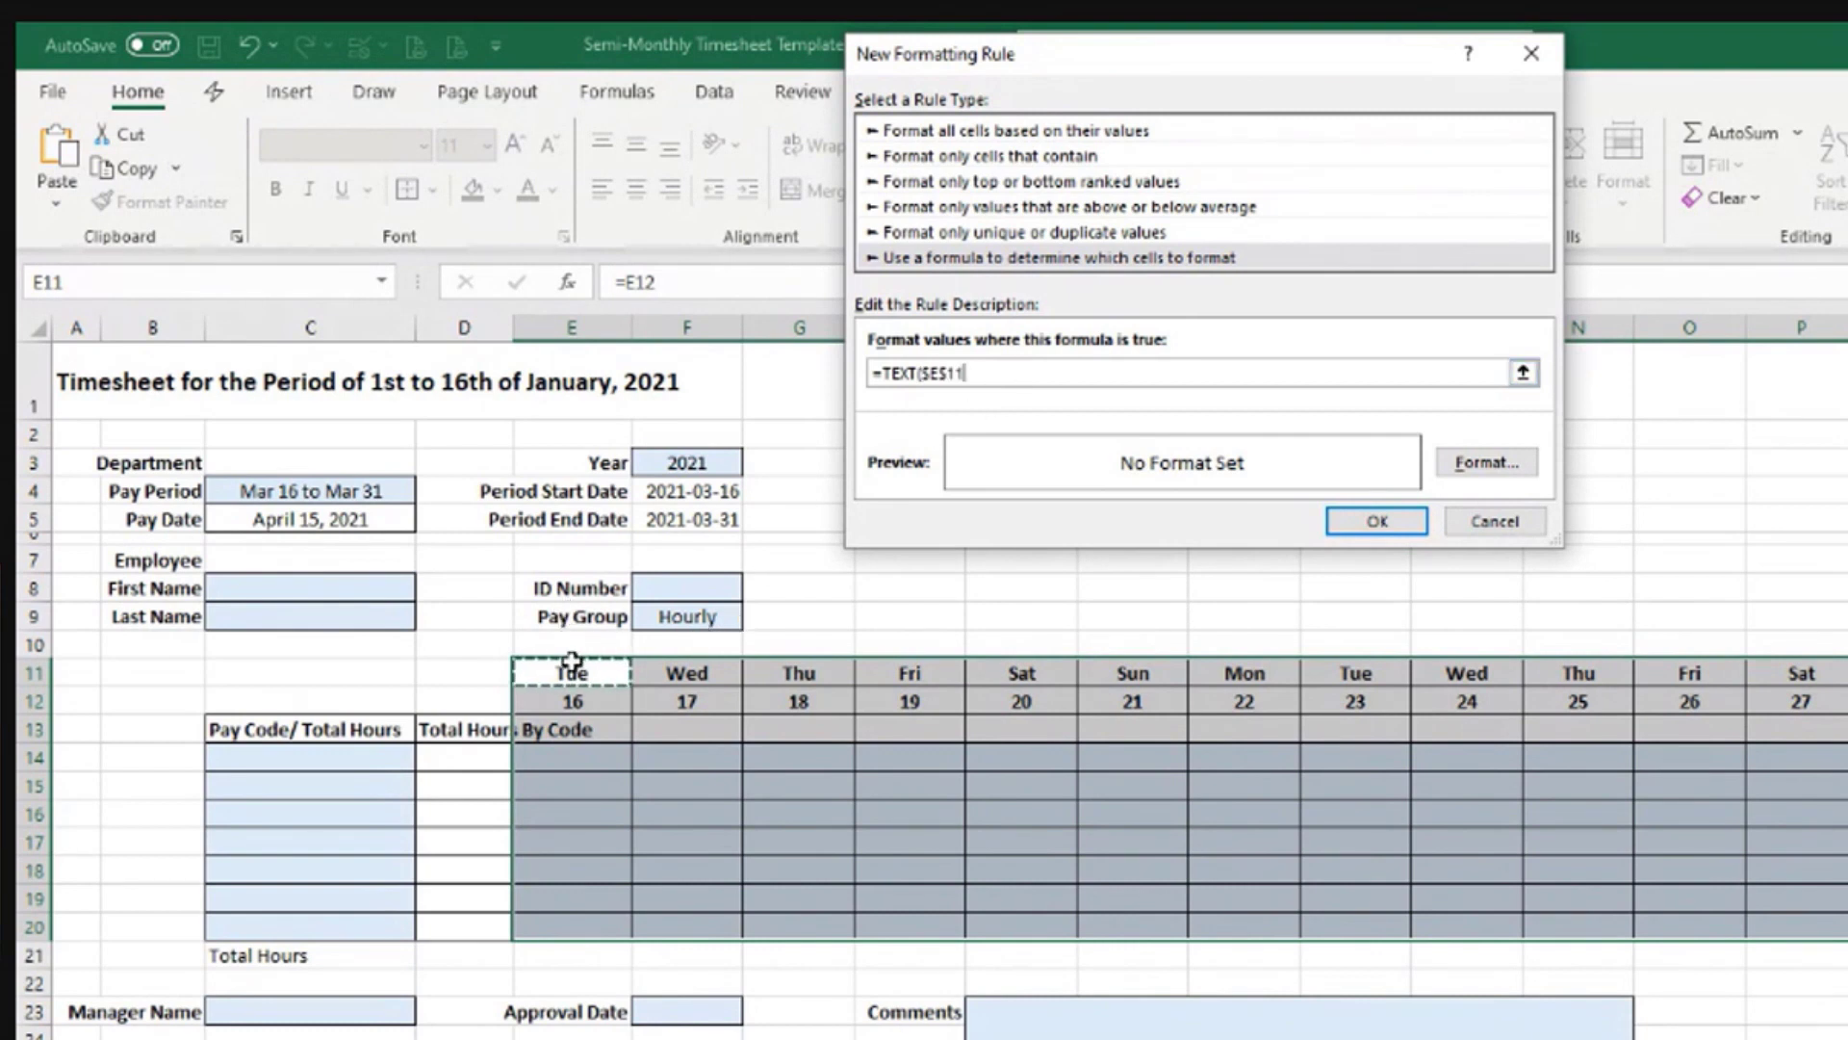
click(941, 372)
key(Delete)
click(943, 373)
key(Delete)
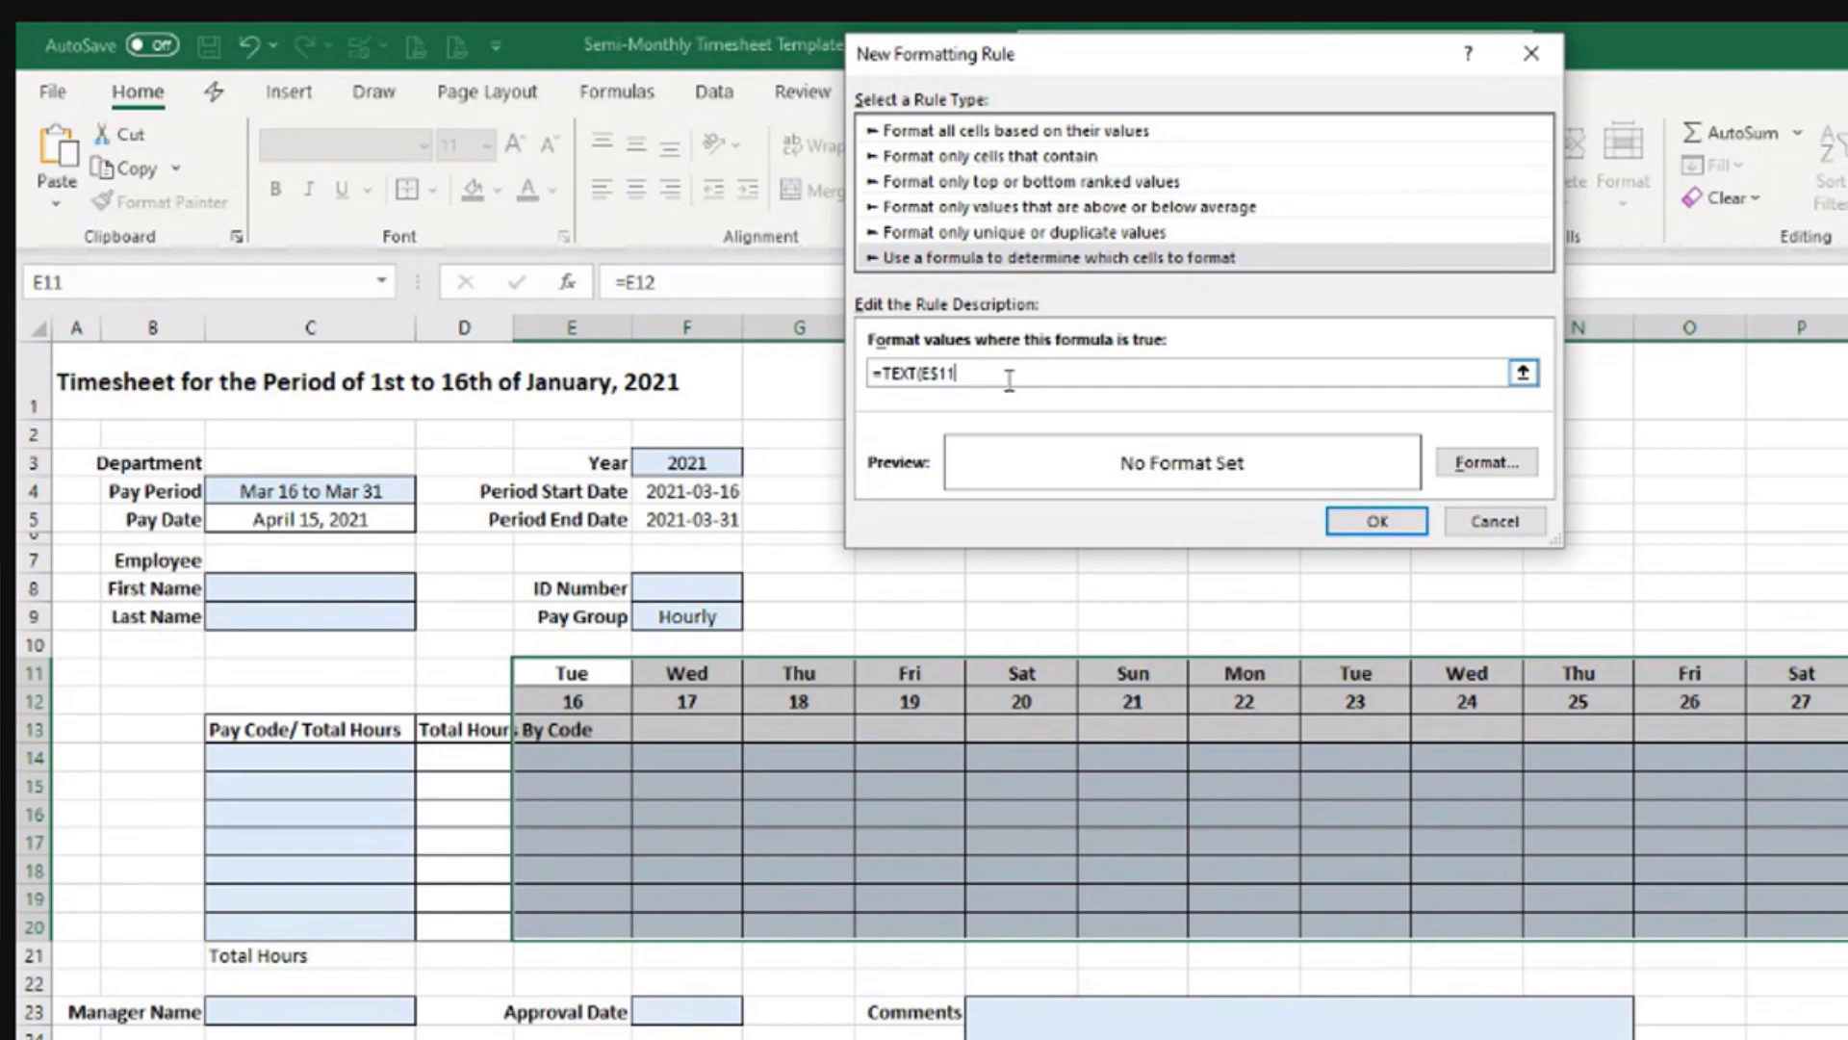
text(,")
text(ddd")
text()=")
text(Sa)
text(OR()
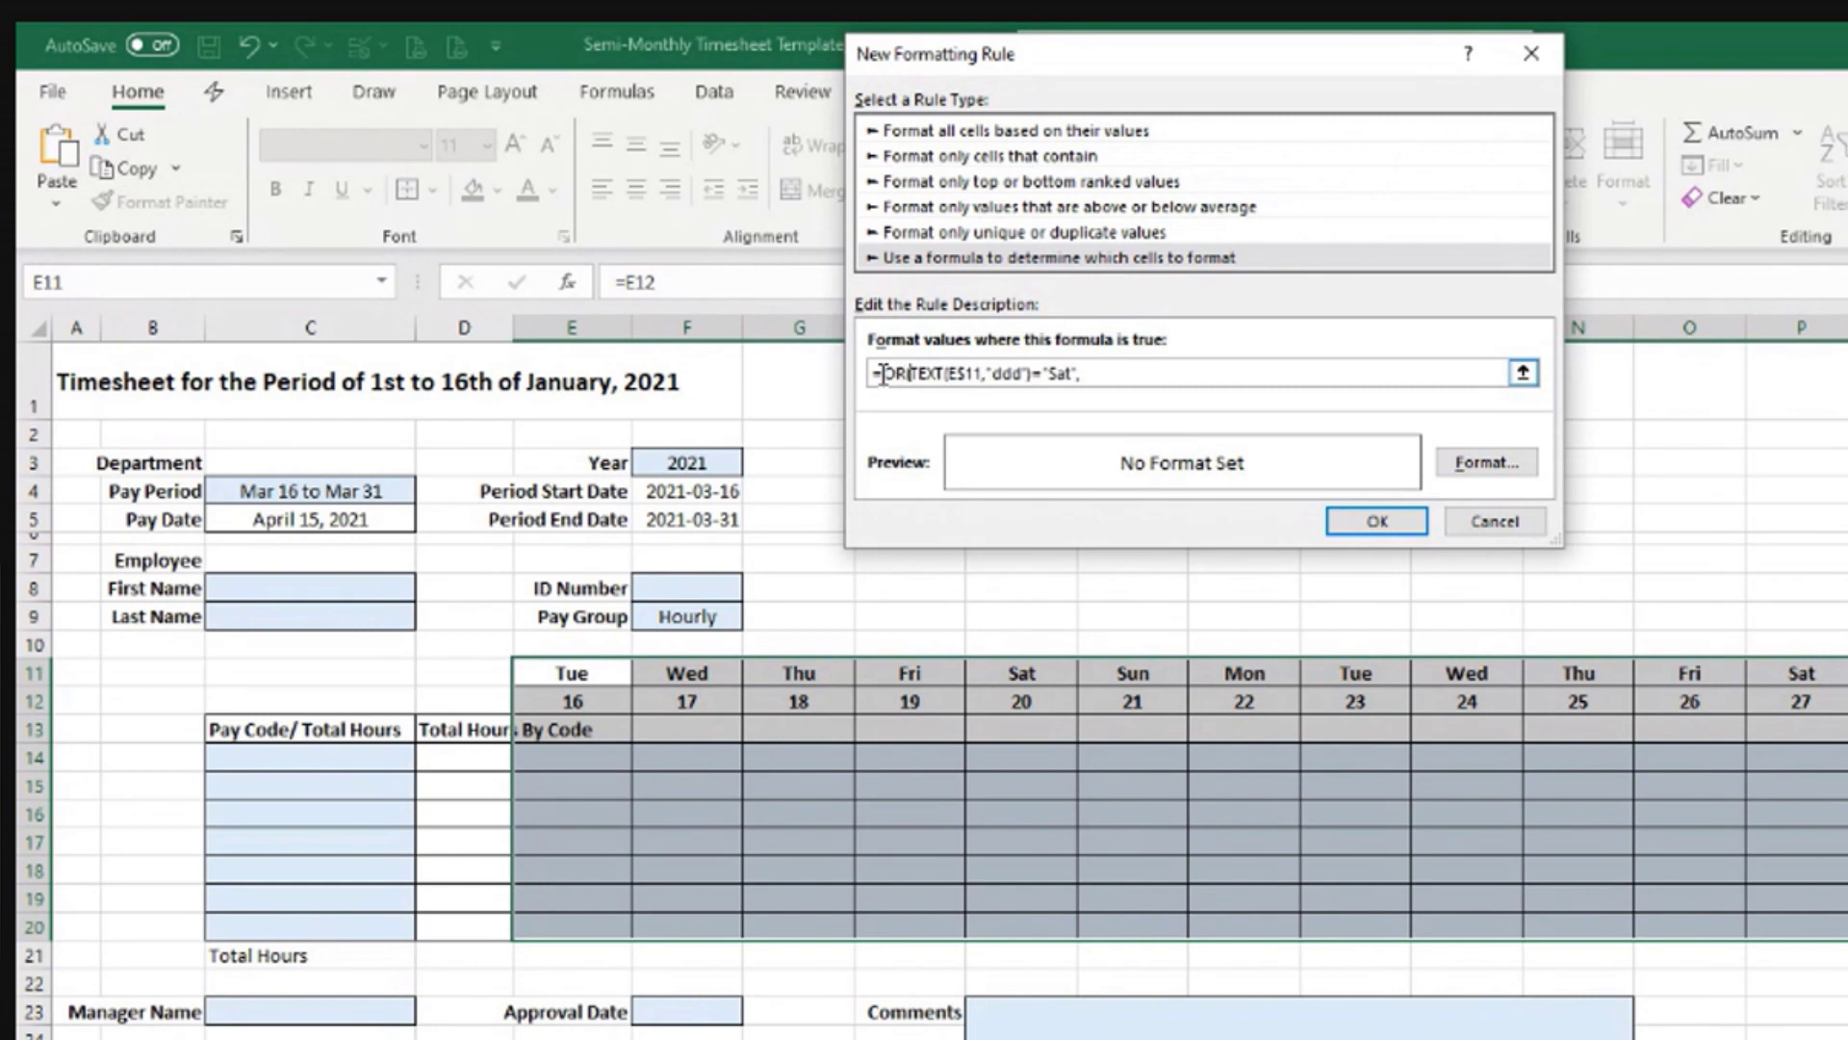
Step: Add a second TEXT(E$11,"ddd") test inside OR, changing its "Sat" to "Sun"
shift+click(1073, 374)
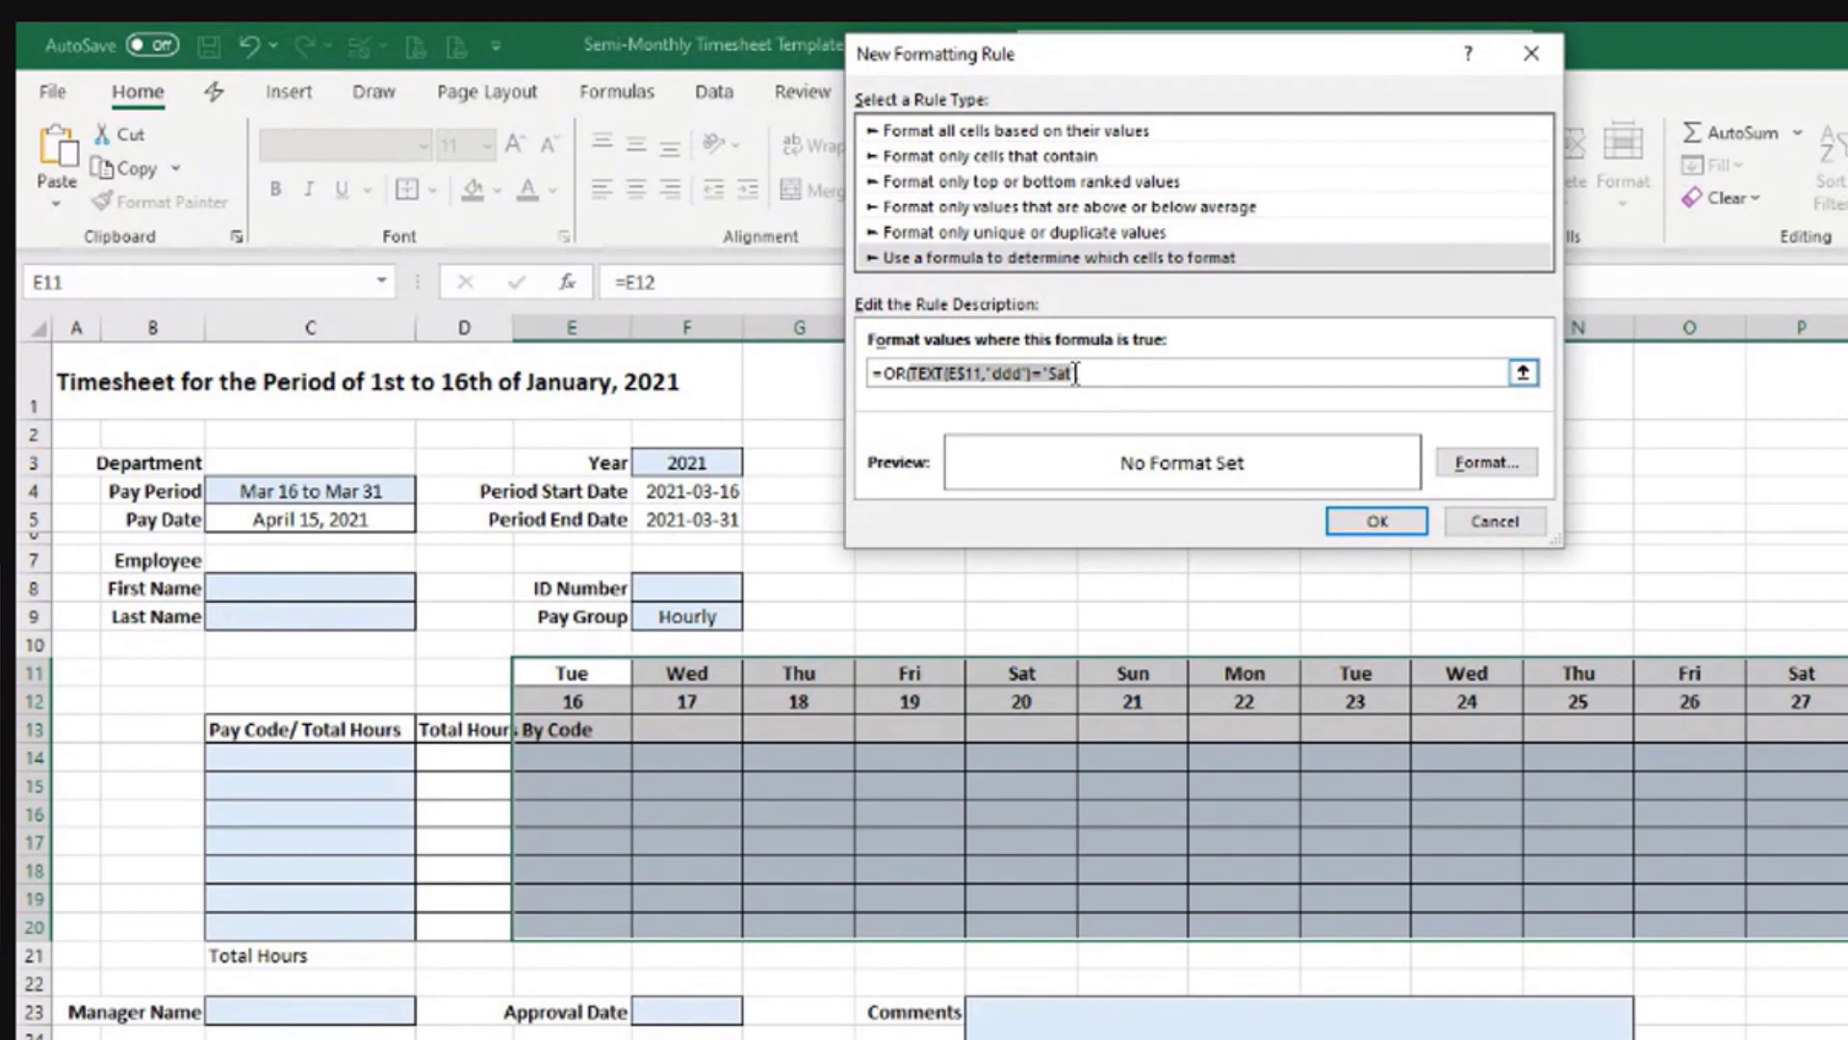
click(1106, 378)
text(,)
key(ctrl+v)
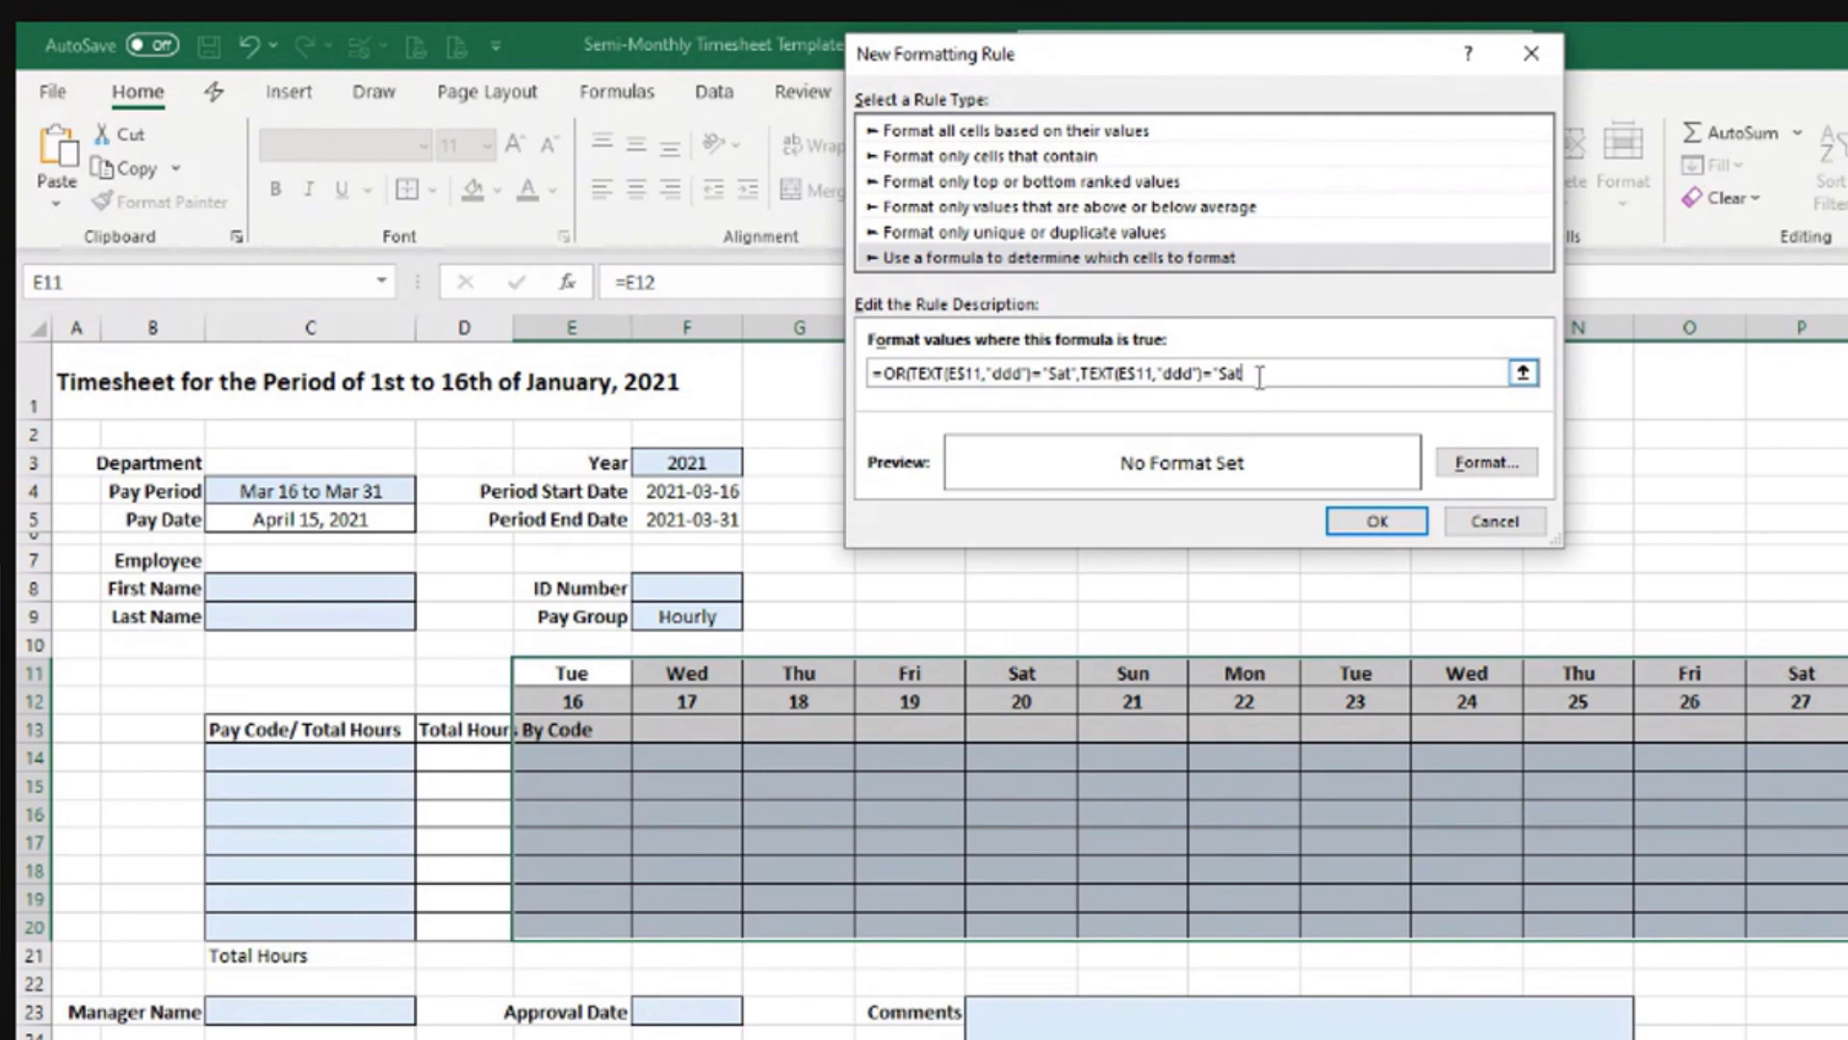
key(BackSpace)
key(BackSpace)
text(un)
Step: Give the rule a bold, dark red font format
click(1481, 467)
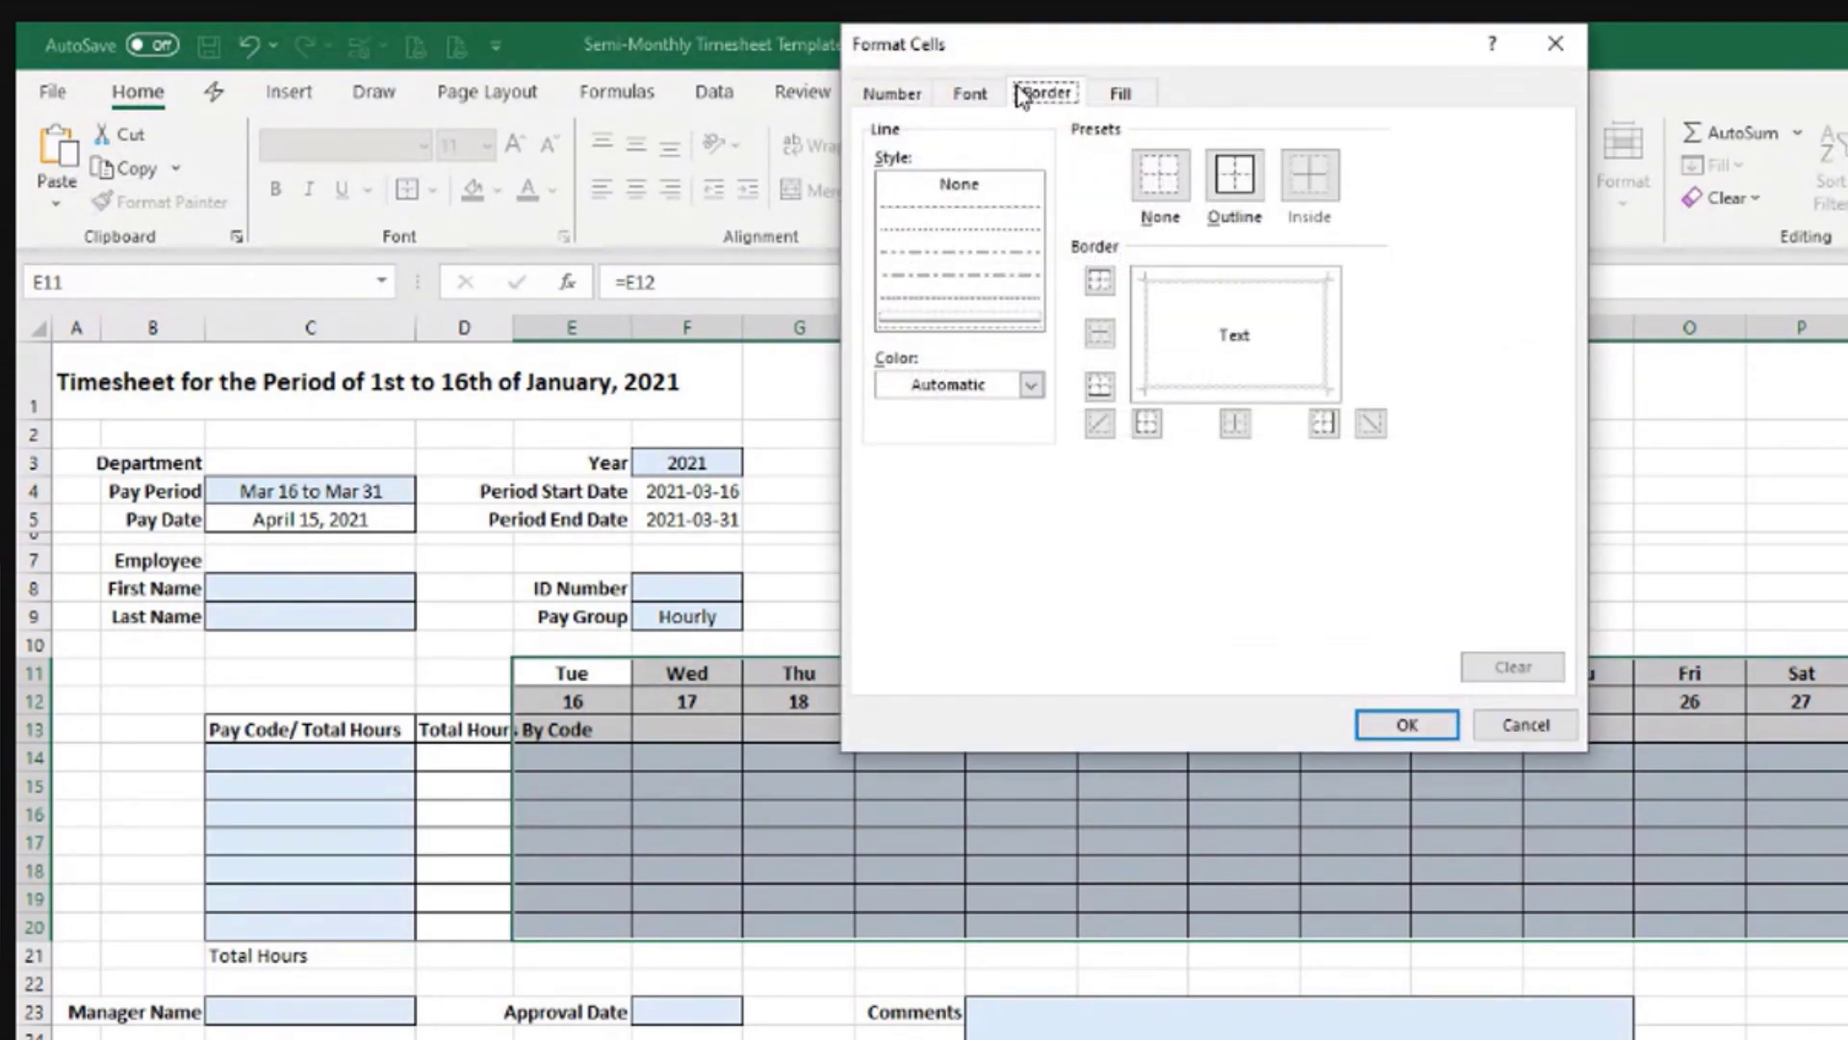
click(988, 96)
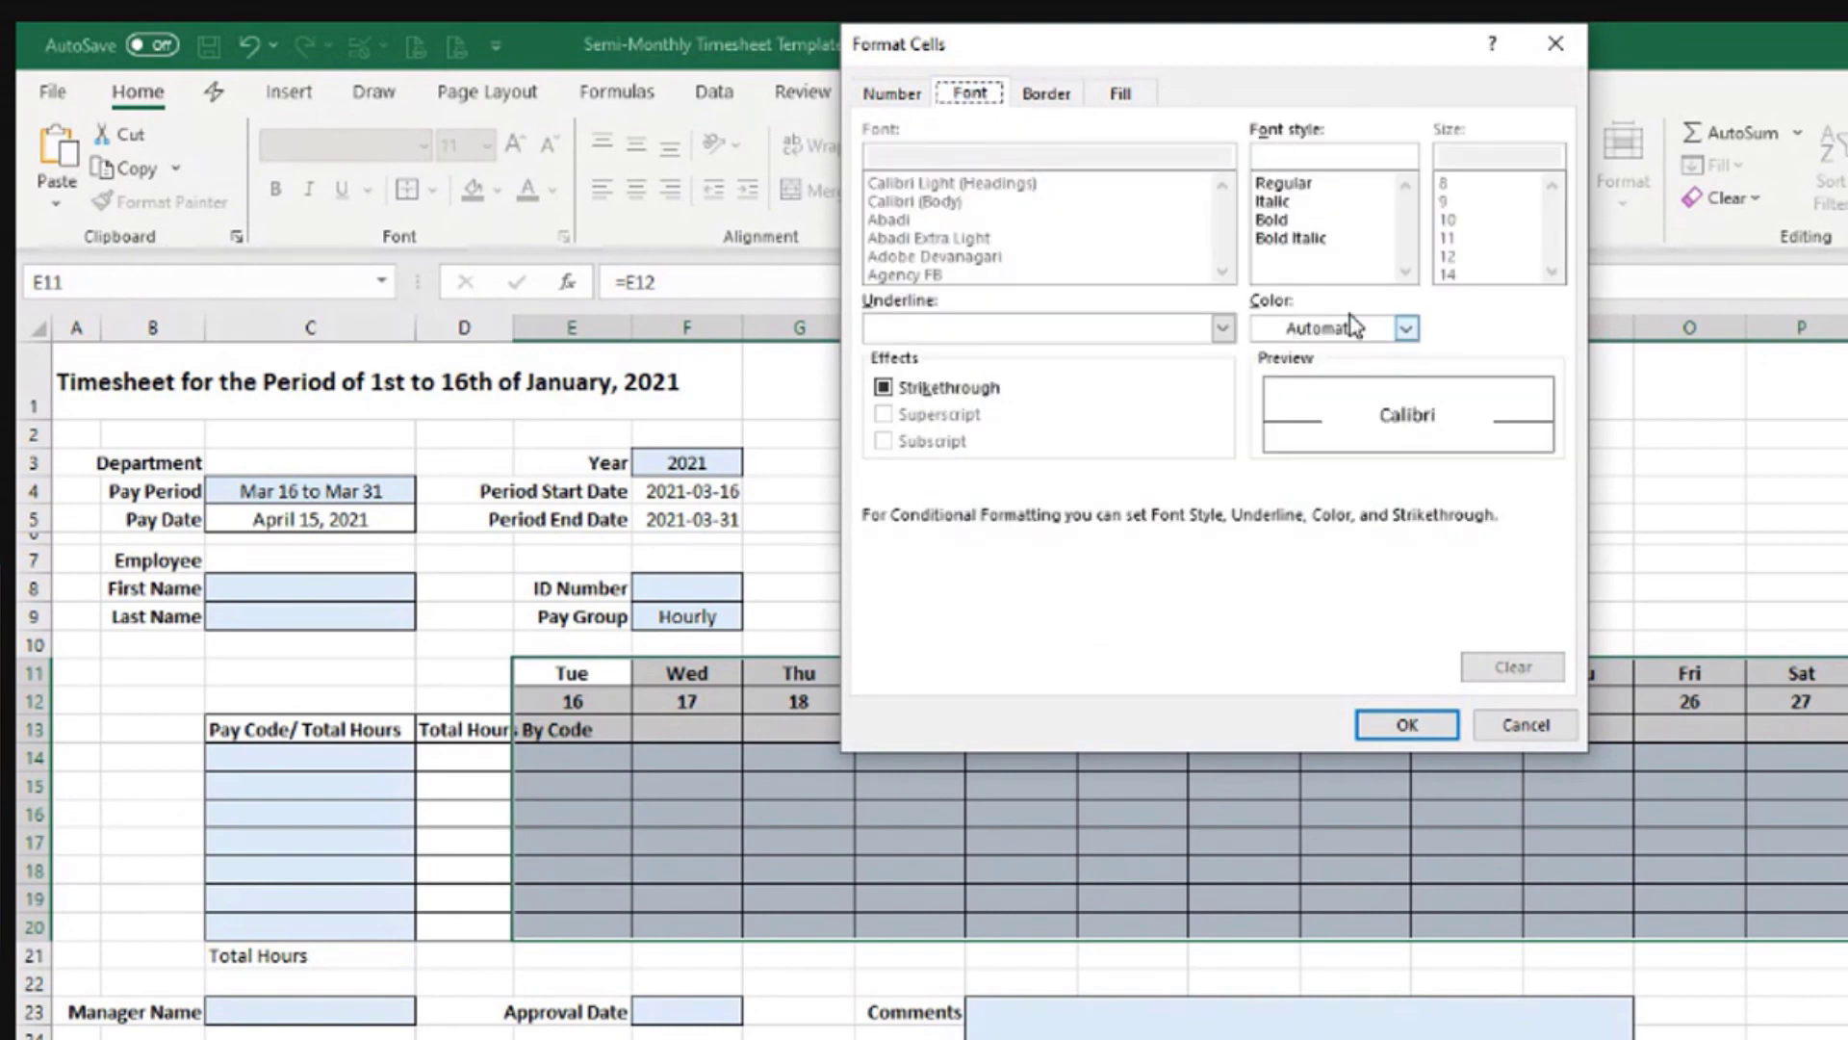
click(1406, 329)
click(1292, 634)
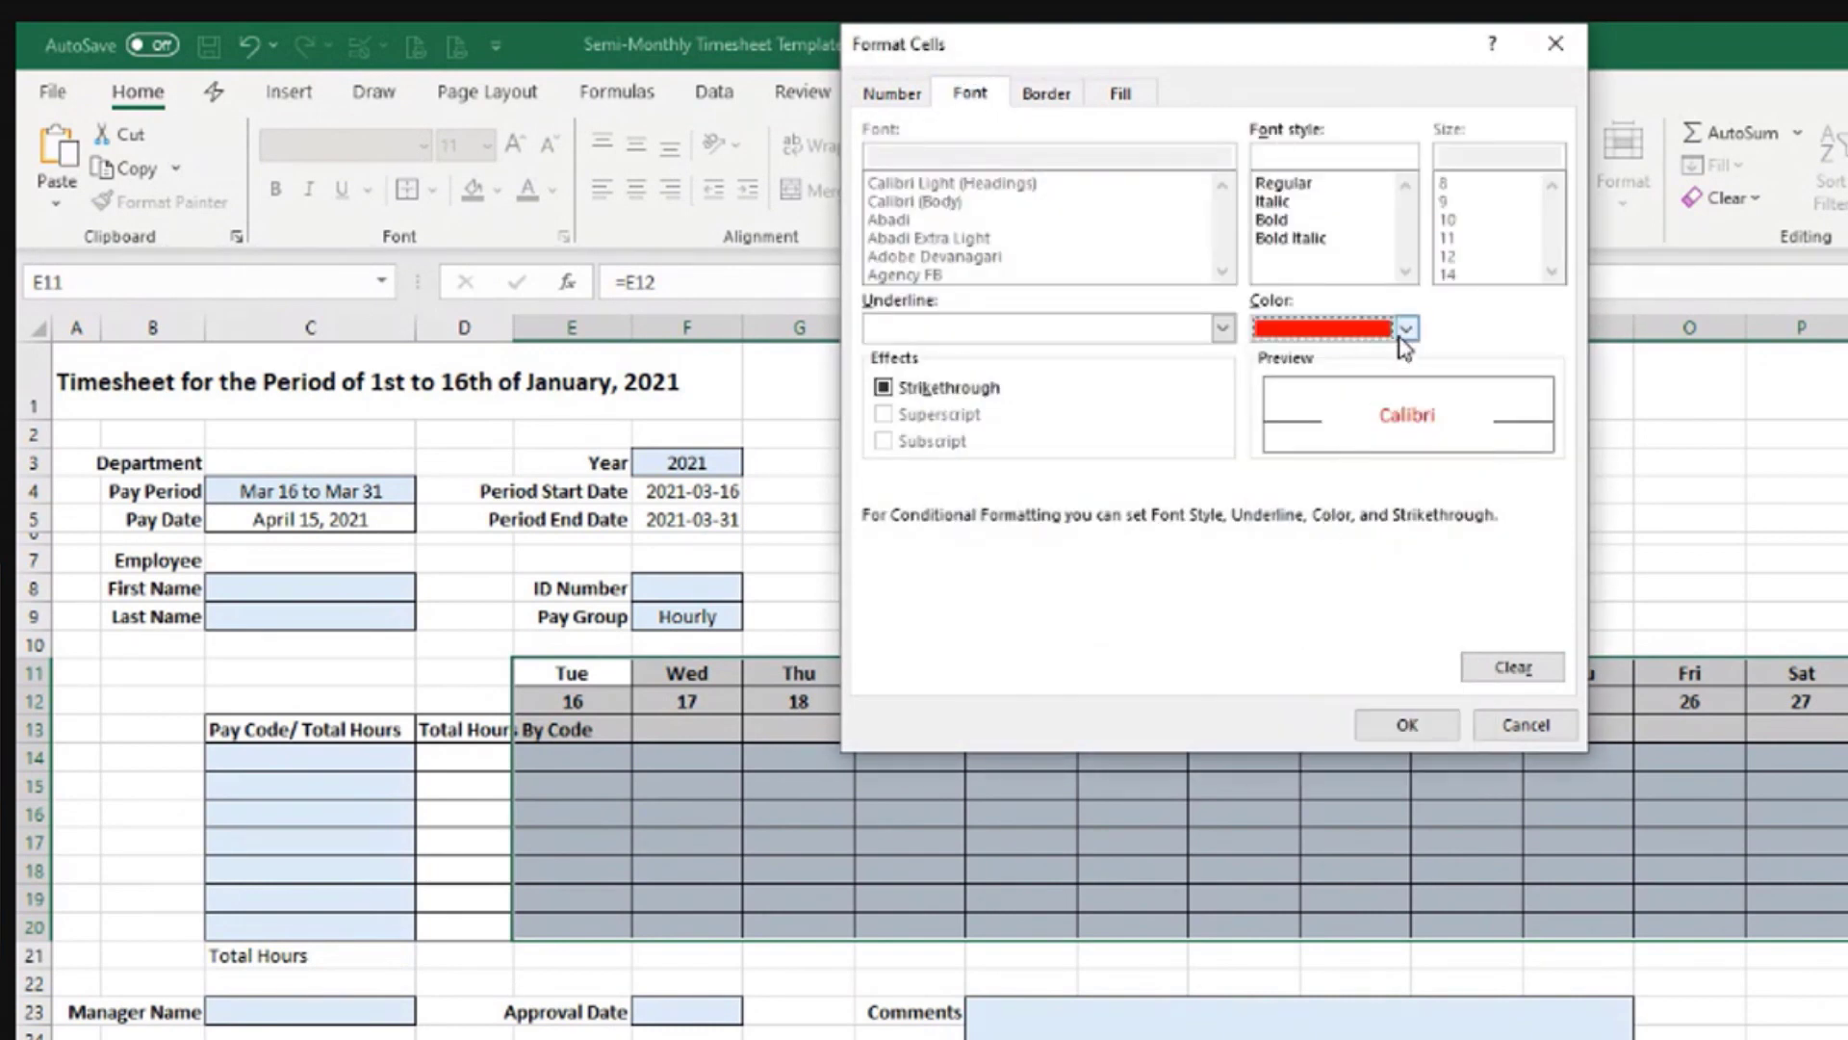
click(1405, 328)
click(1266, 632)
click(1284, 221)
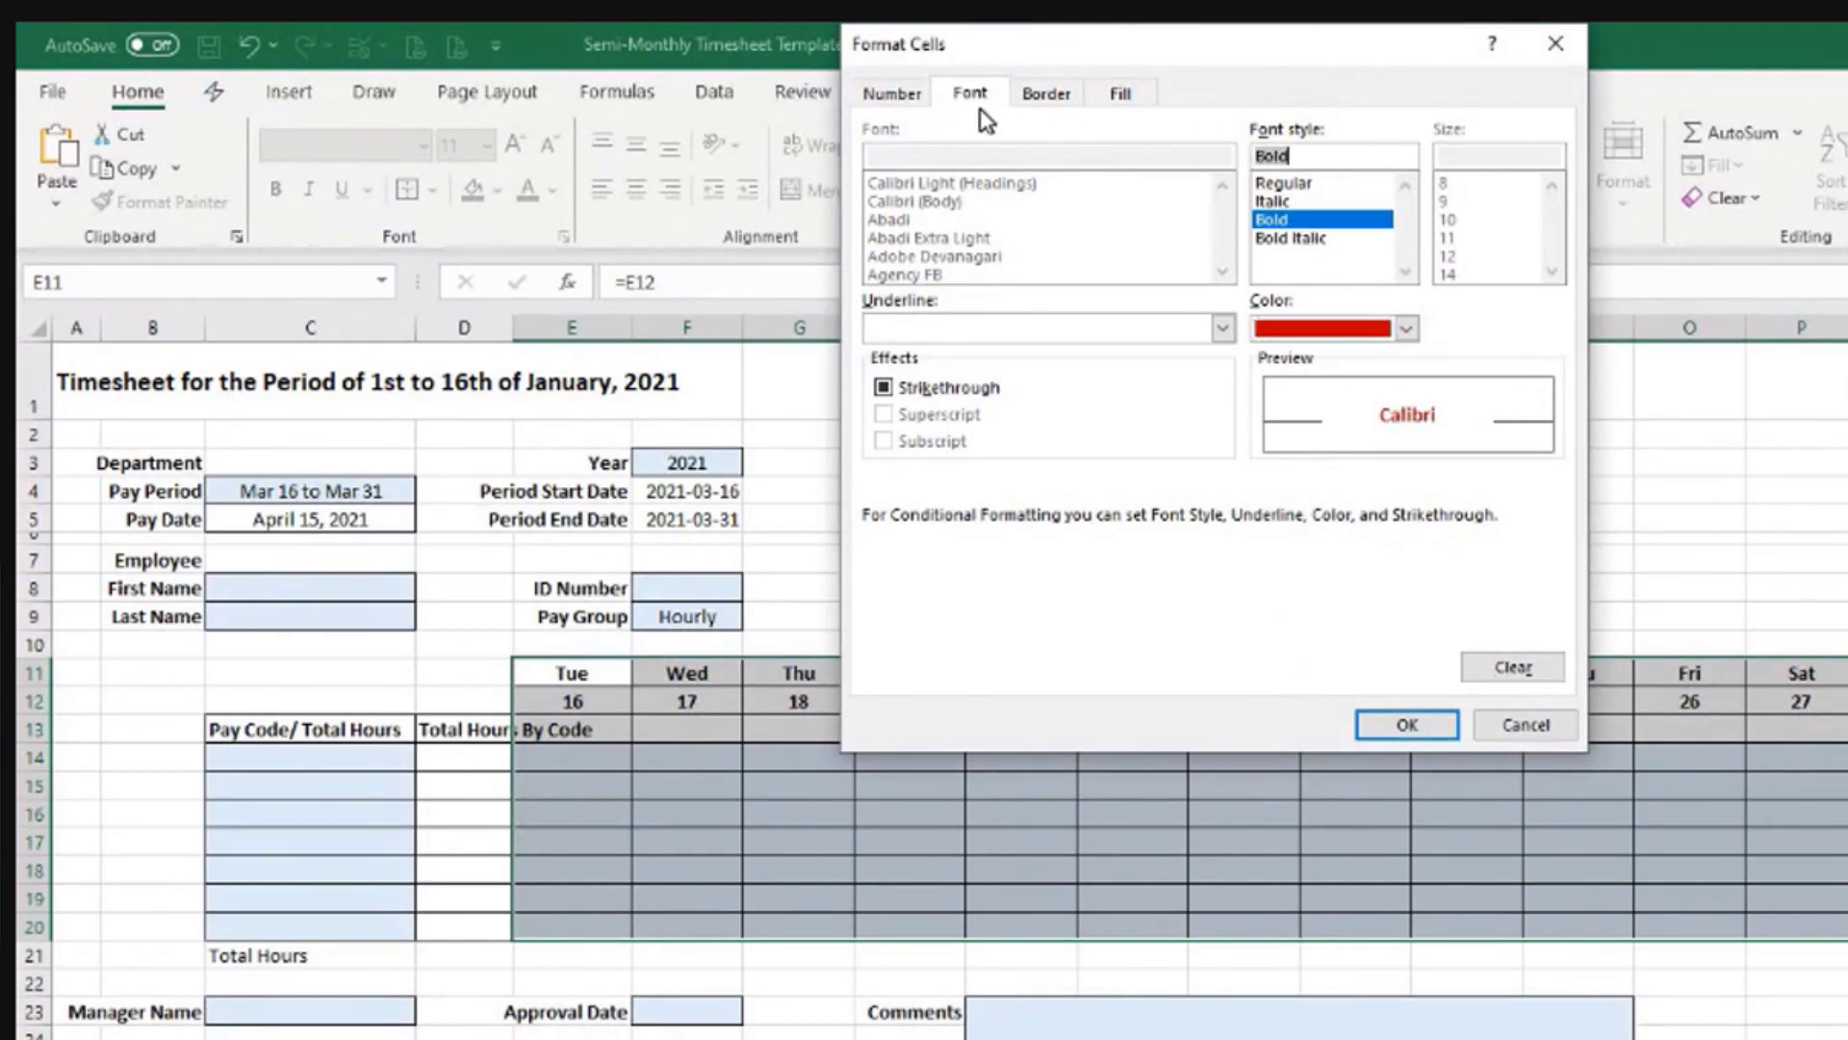
Step: Choose a light grey background fill and confirm the rule's format
click(1119, 96)
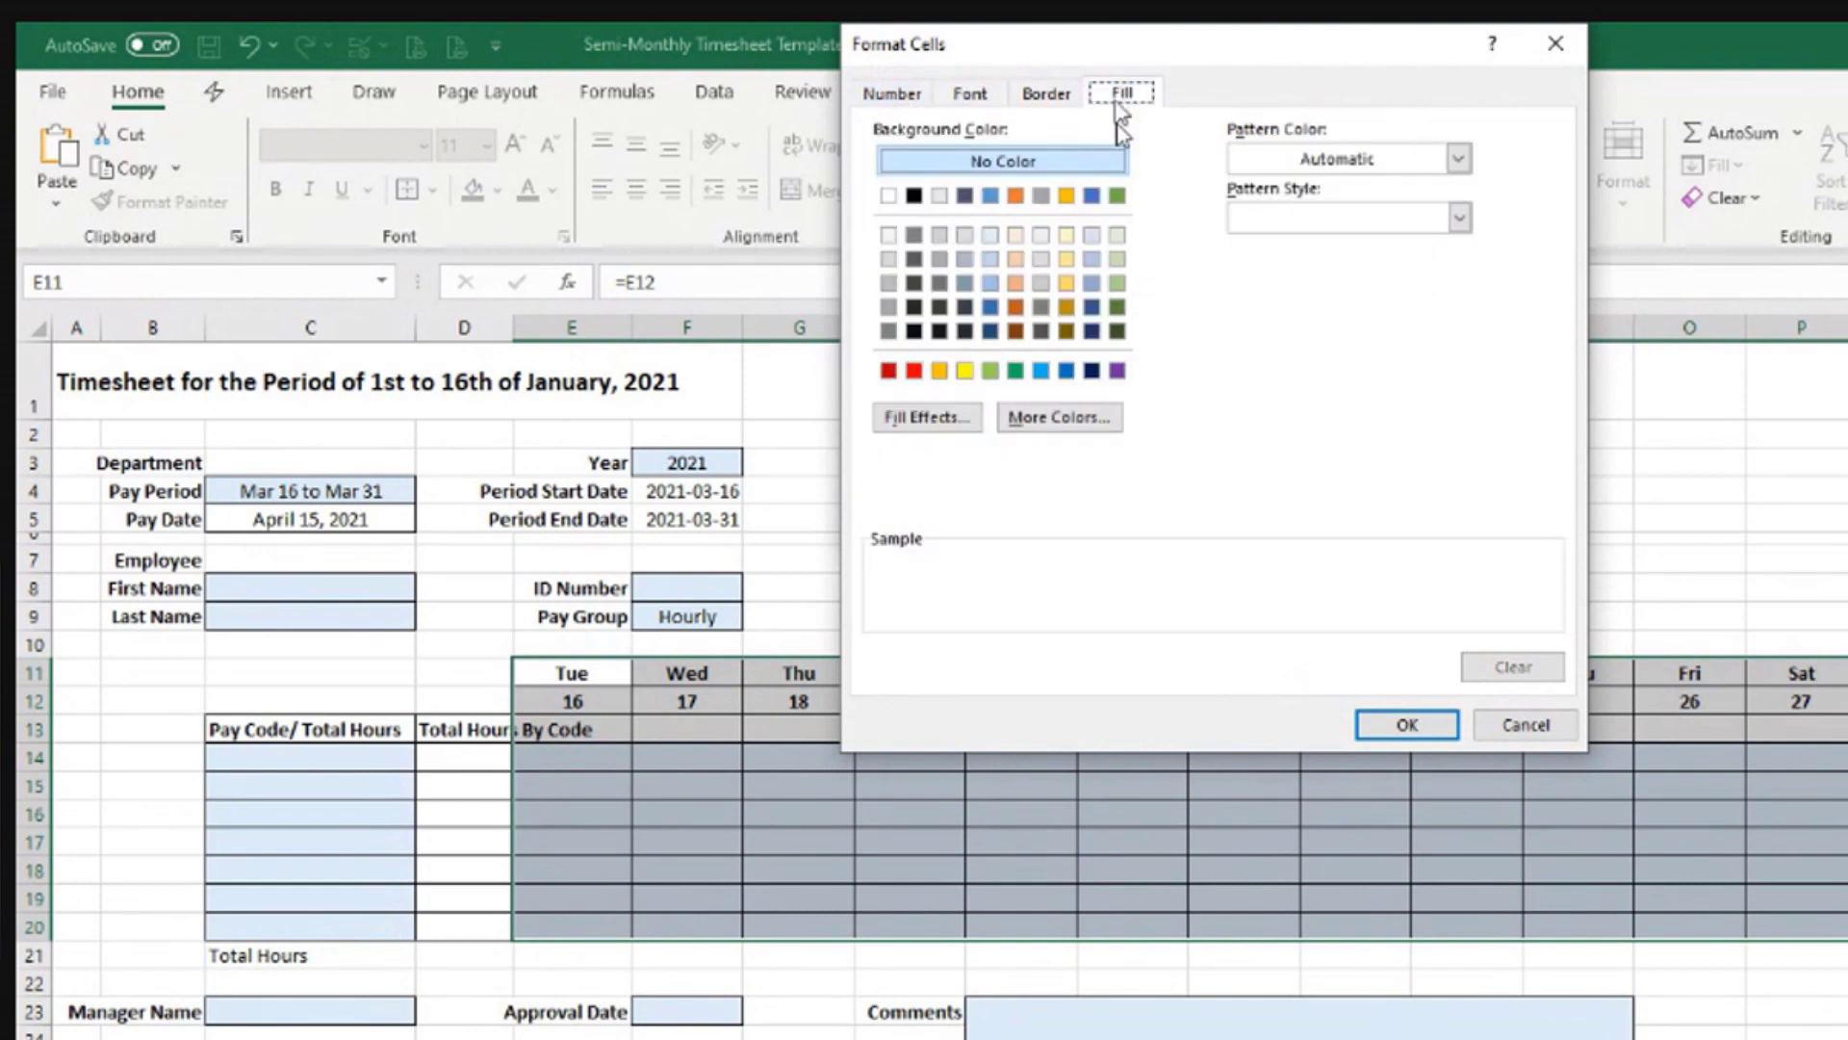
click(888, 259)
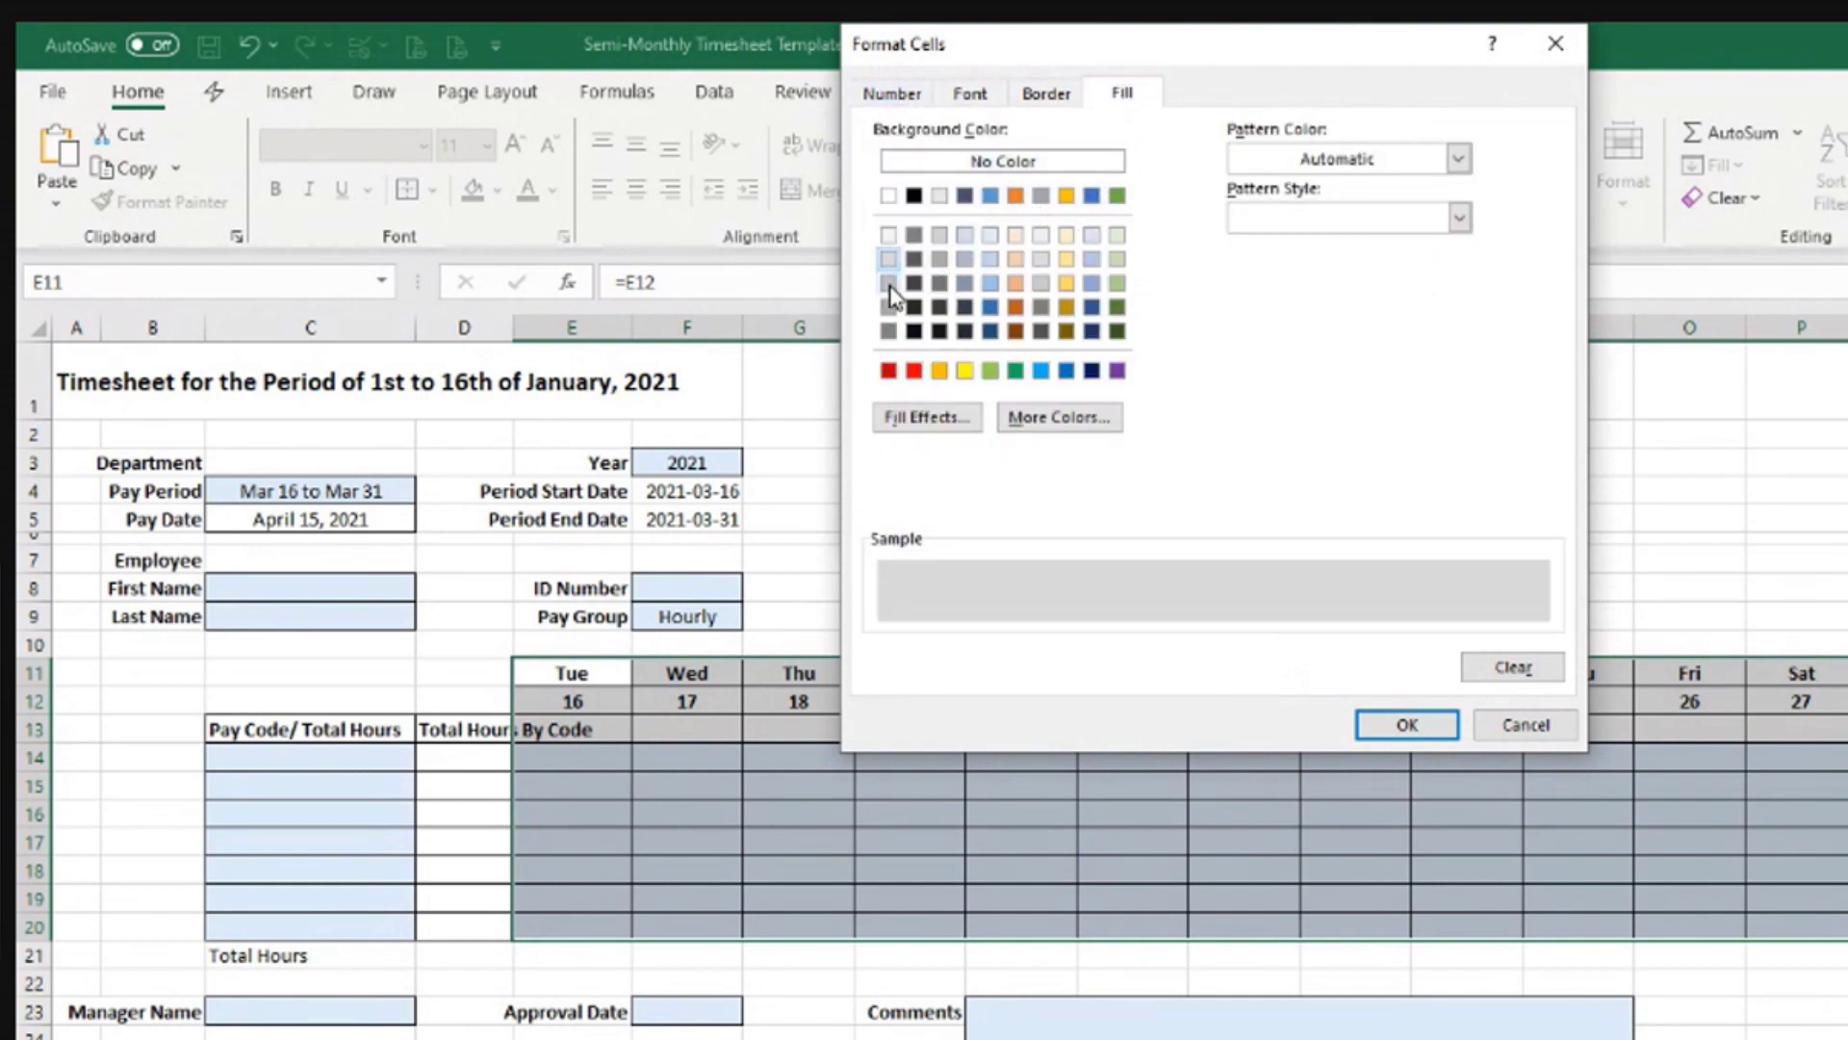
click(890, 285)
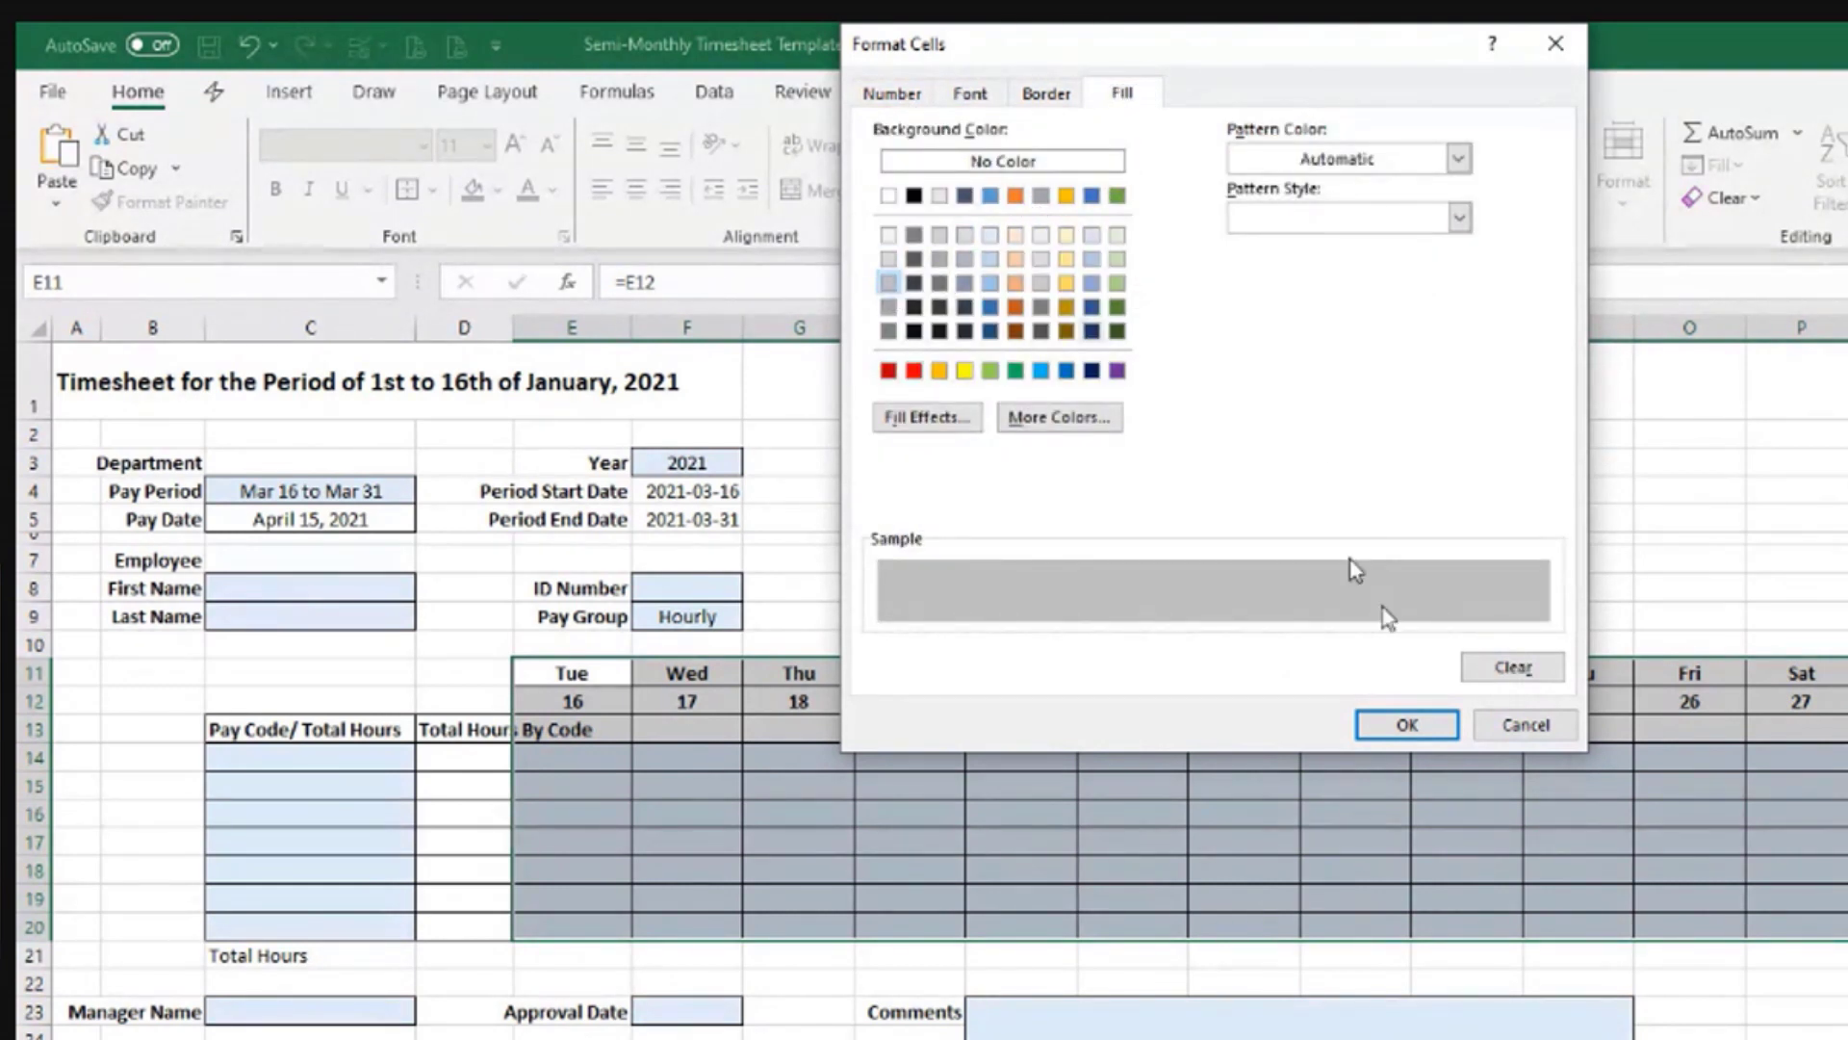
click(887, 259)
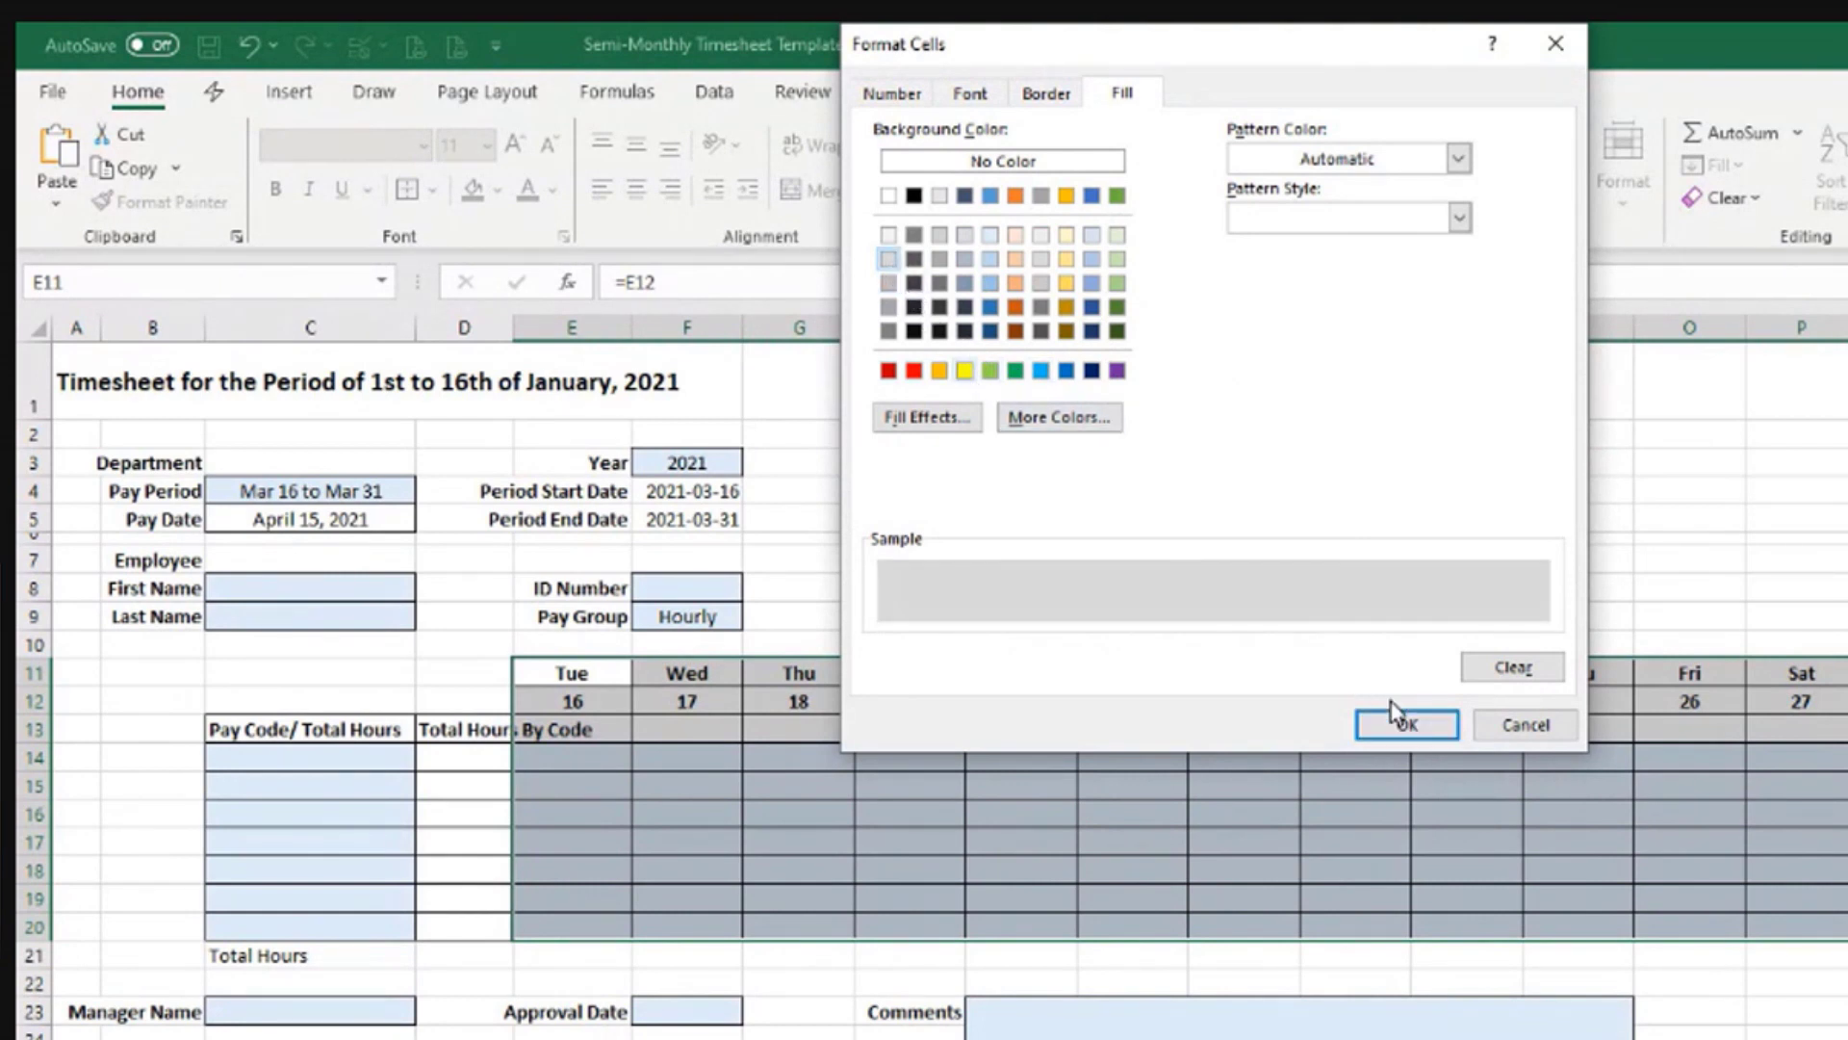
click(1394, 727)
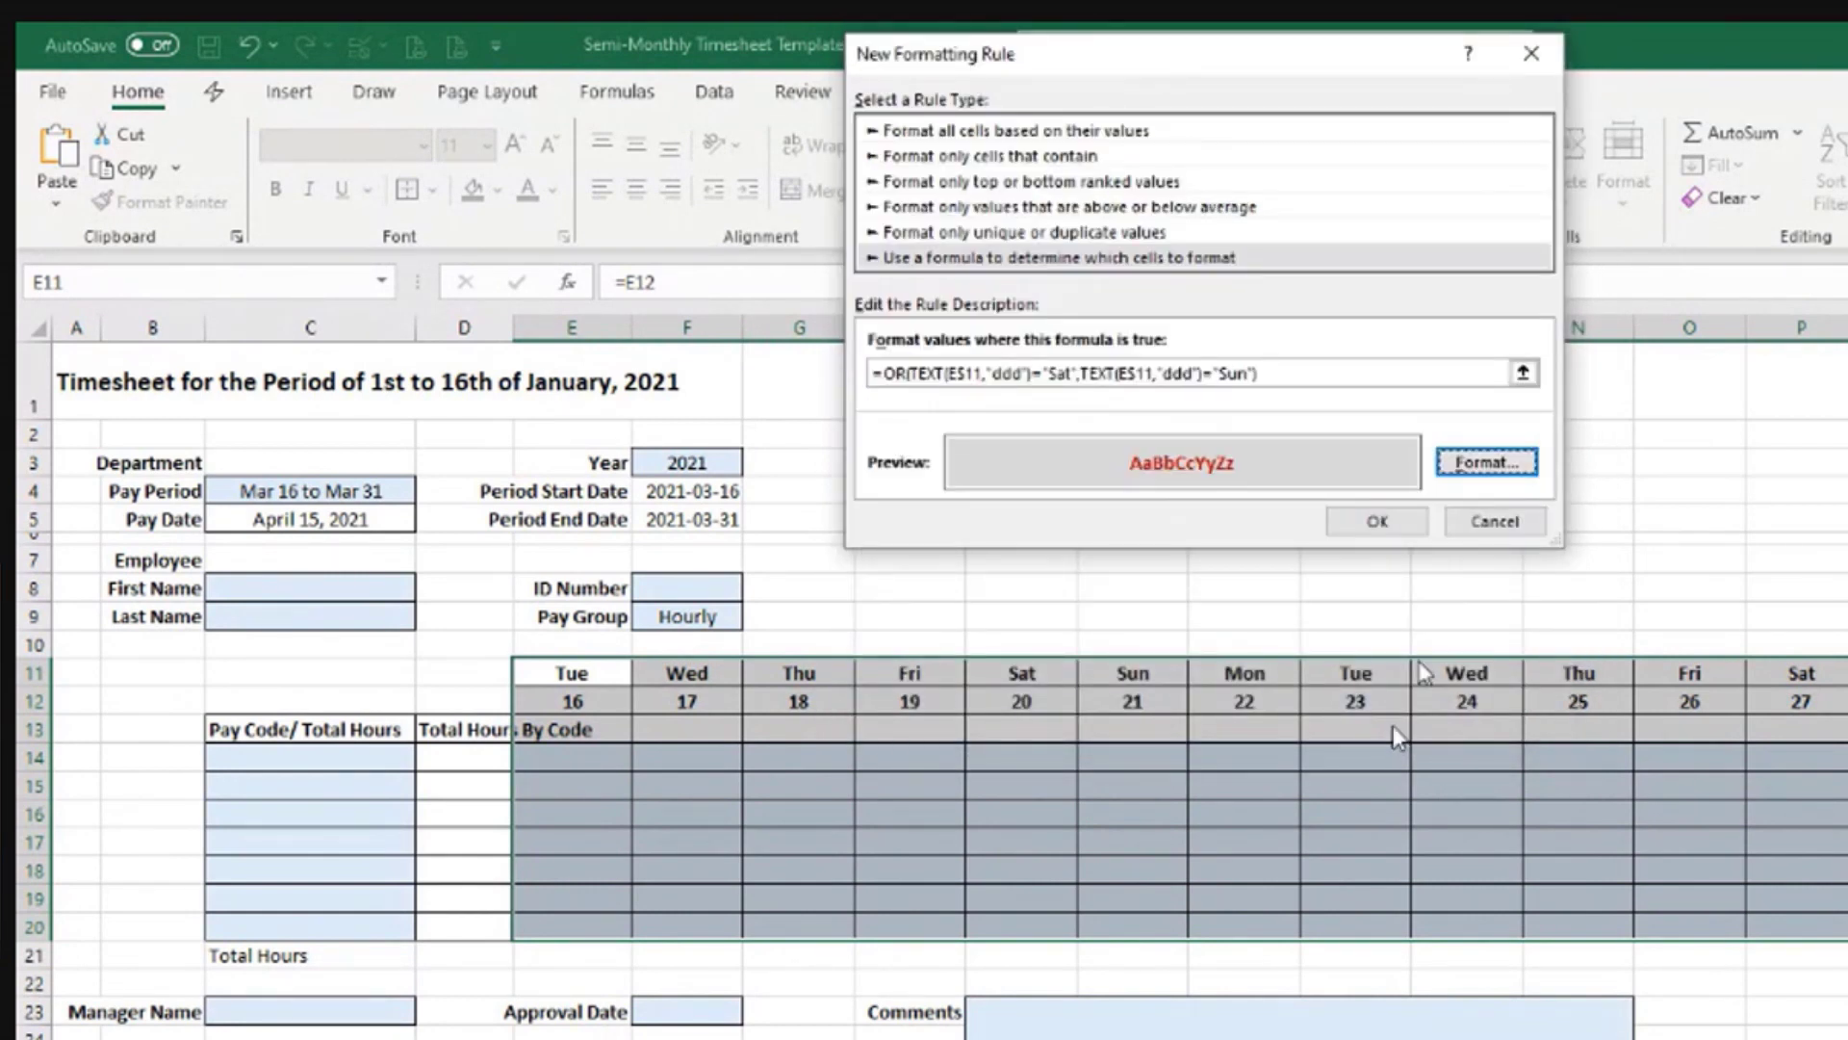
Step: Apply the weekend rule, deselect the grid, and open the Pay Period C4 dropdown
click(1378, 523)
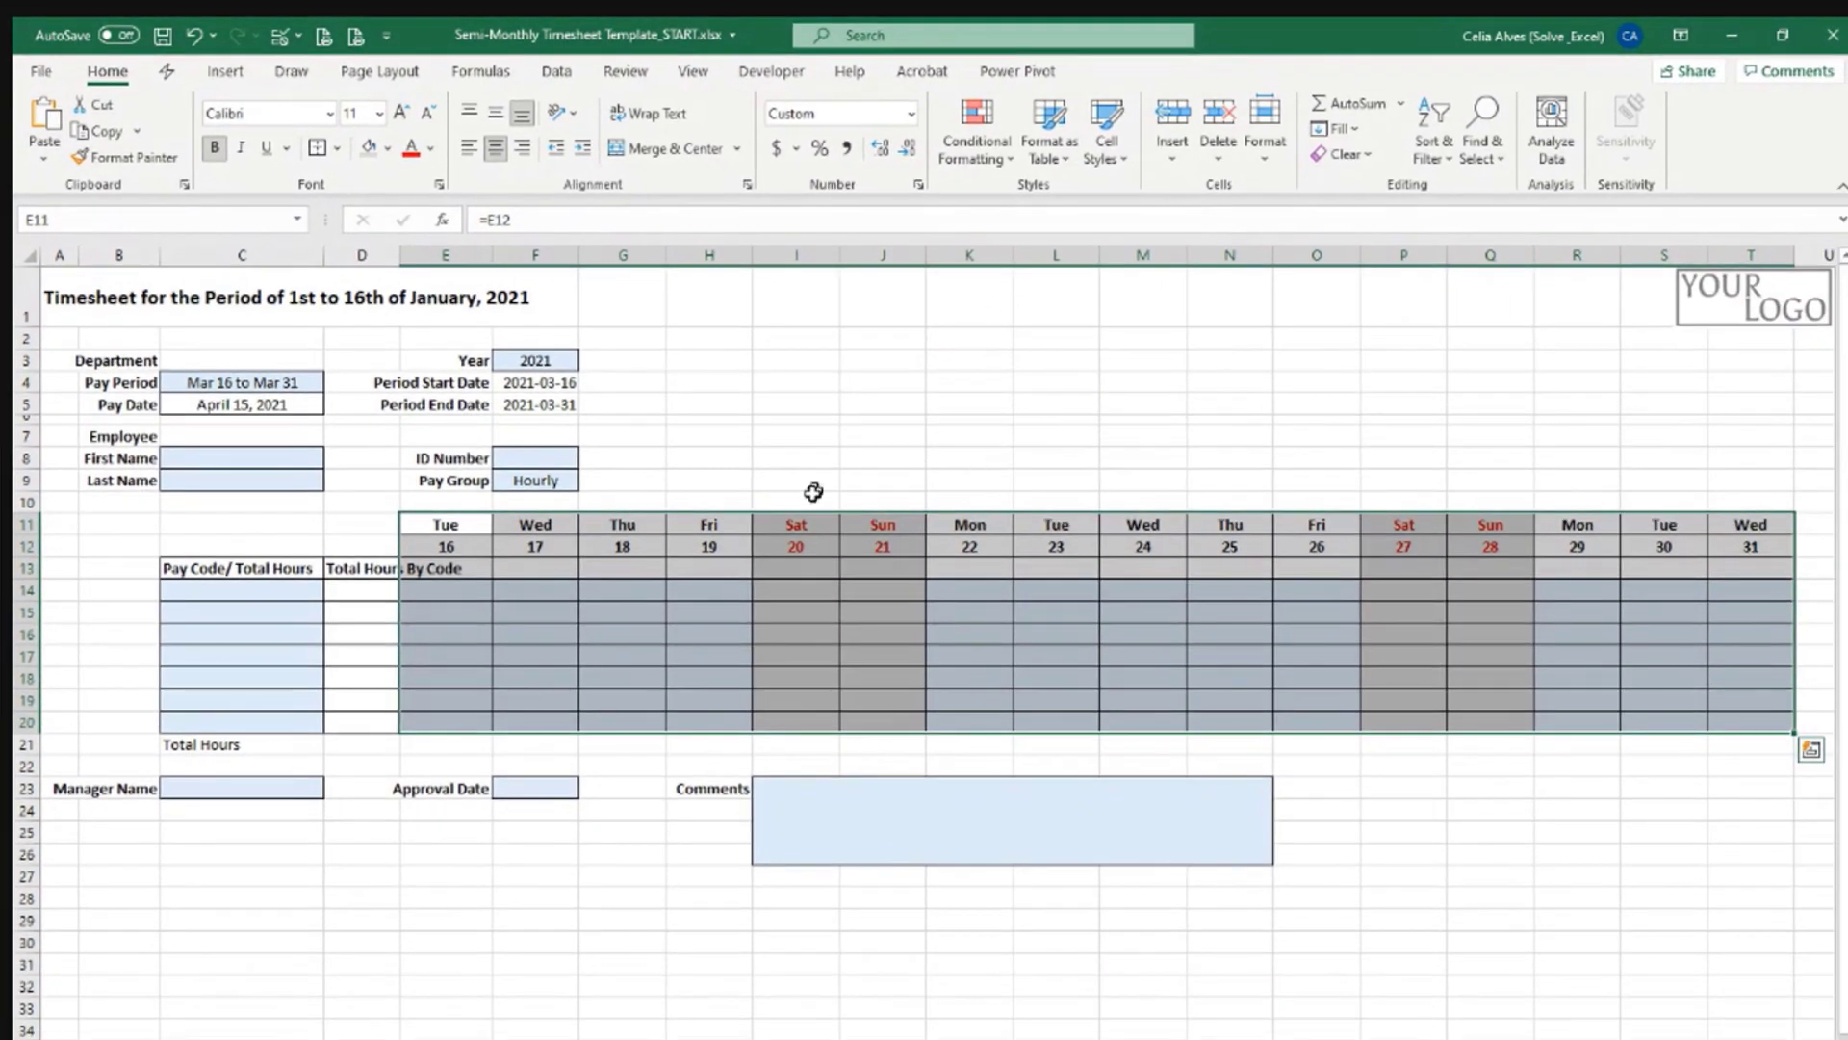
click(942, 436)
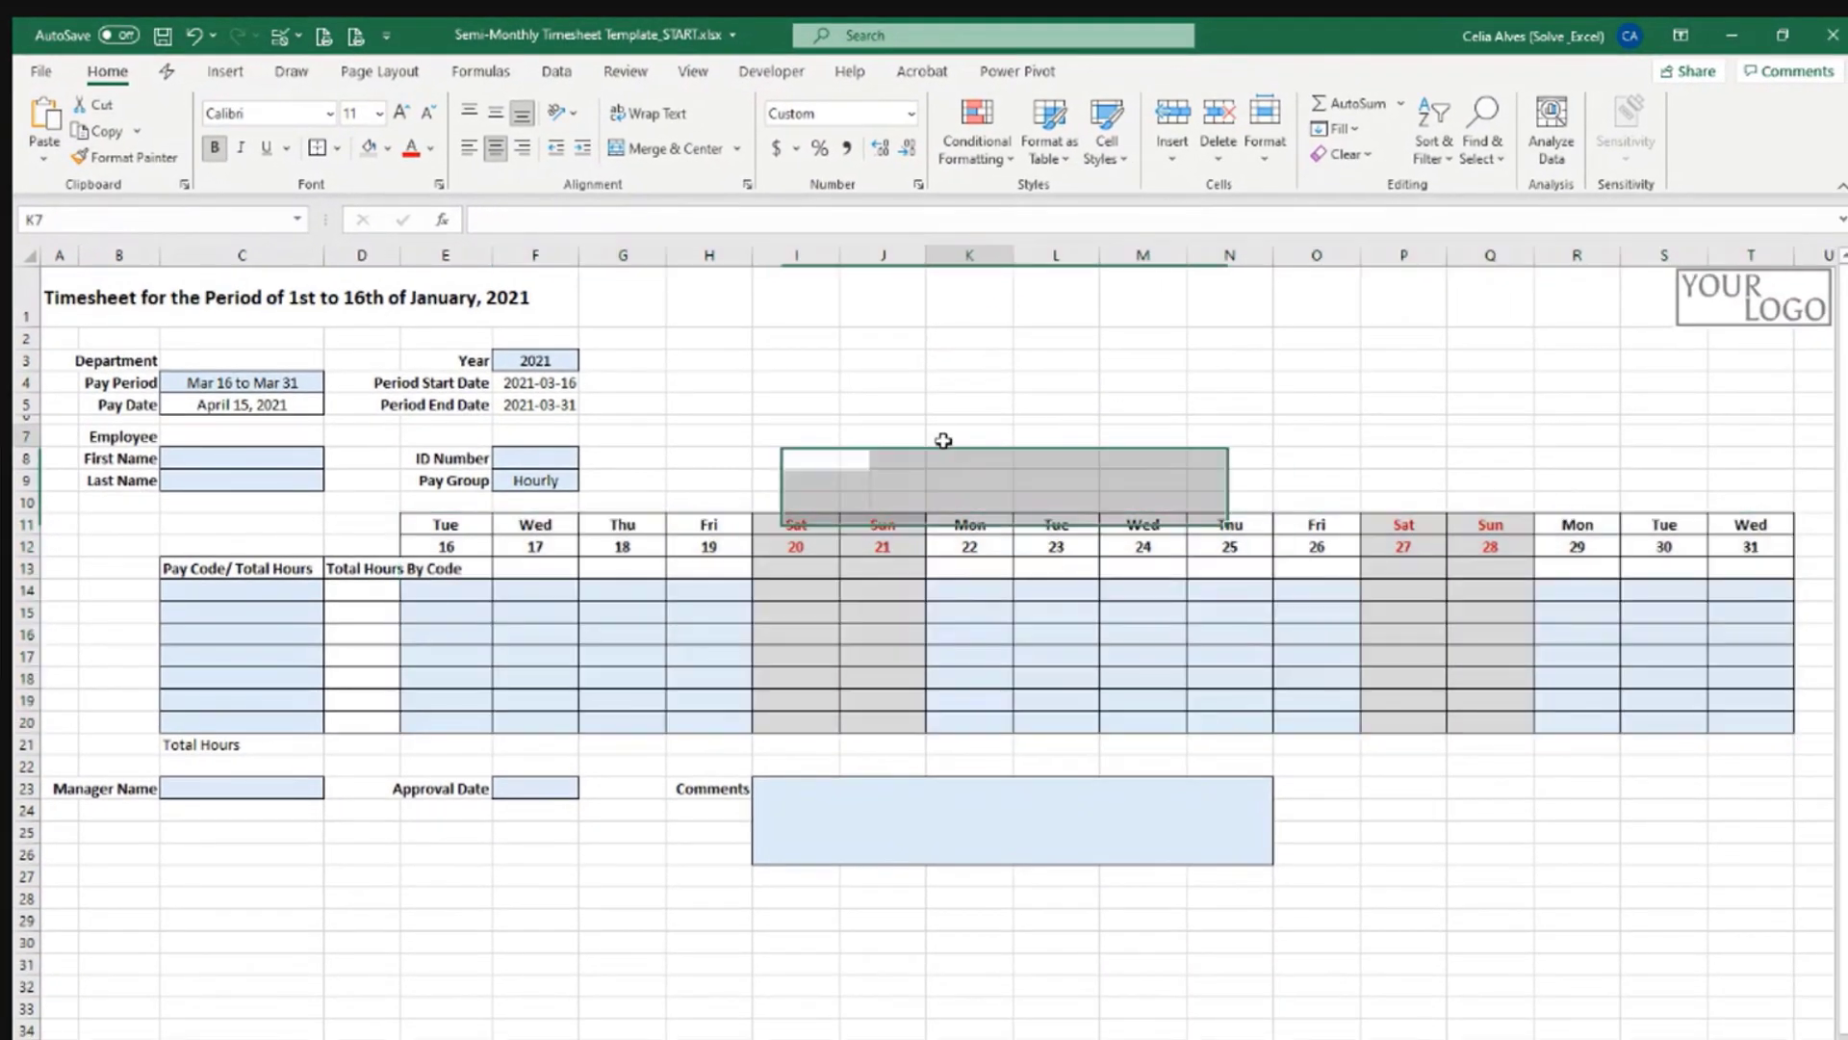
click(283, 388)
click(332, 385)
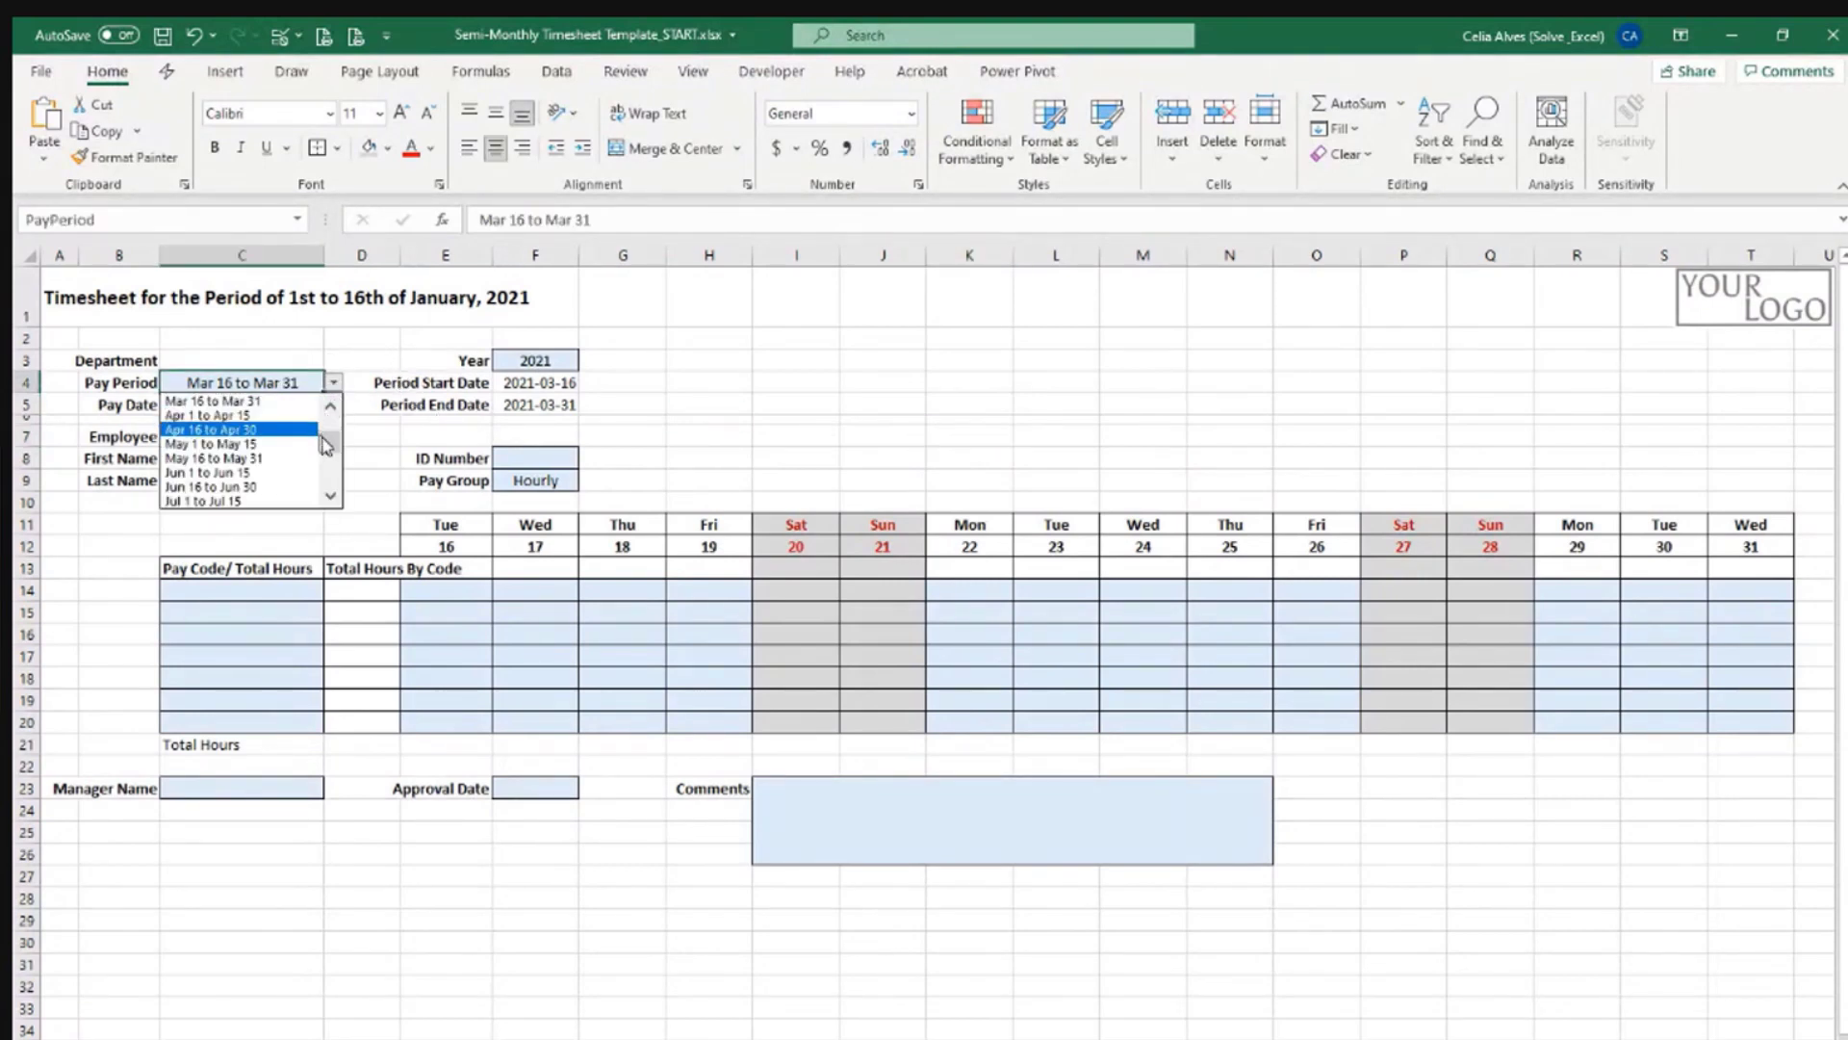